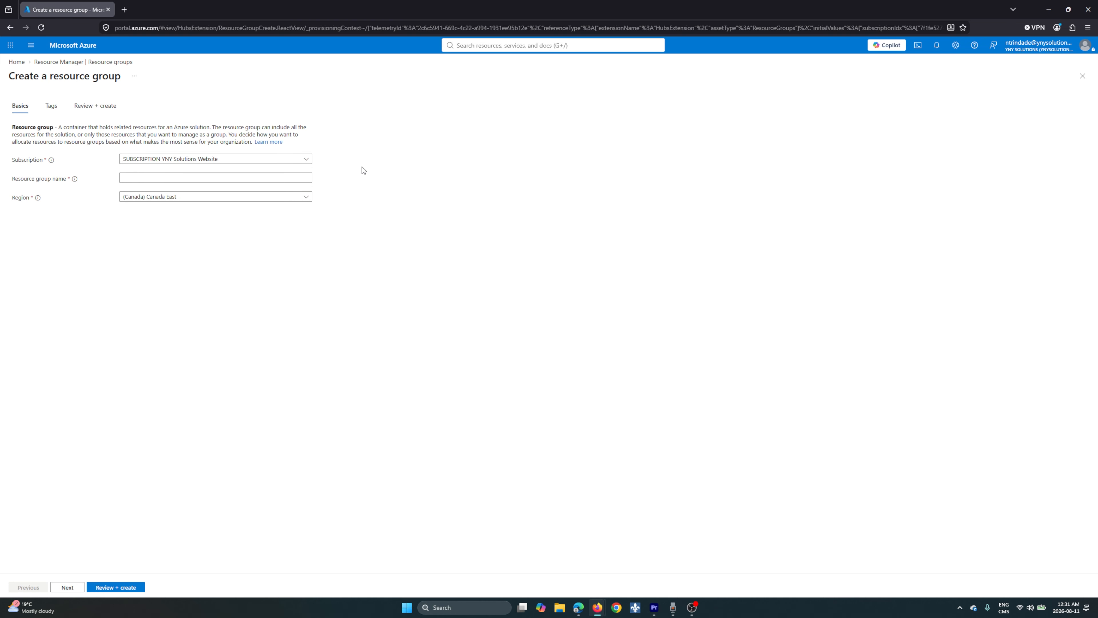
Create a resource group named RG-Fortigate-Network, keeping the default subscription, region and empty tags
click(308, 179)
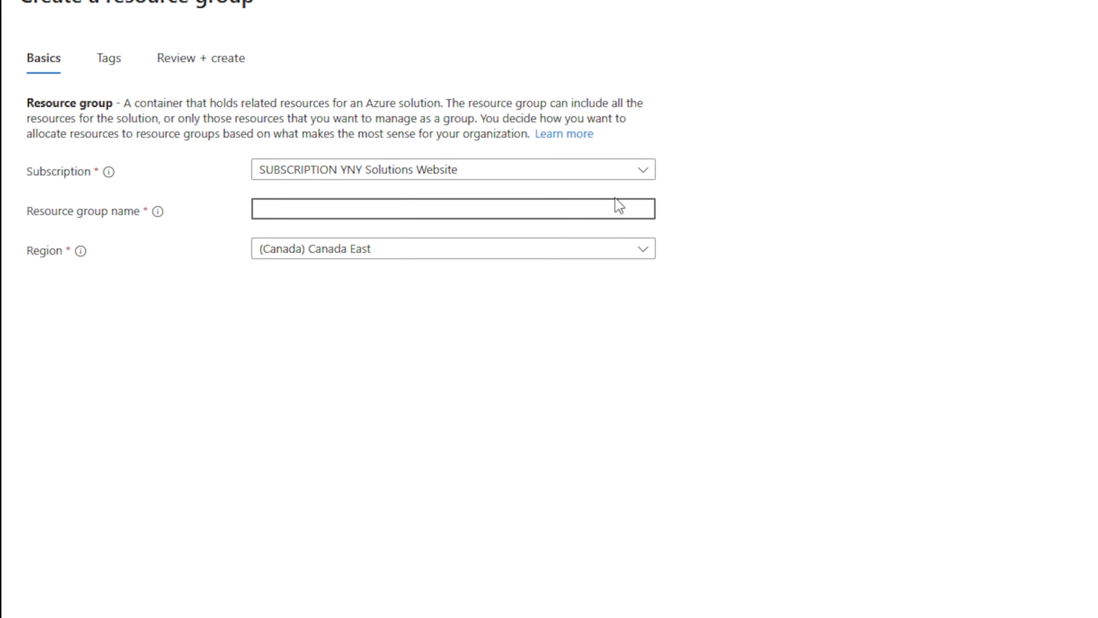
text(R)
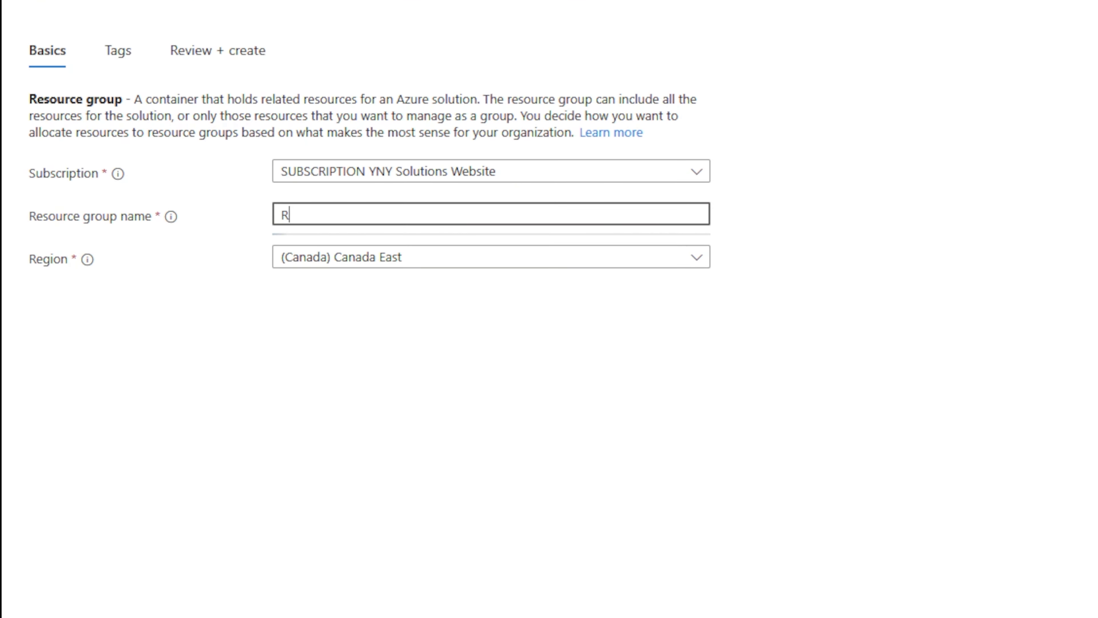
text(G-Fortigate-N)
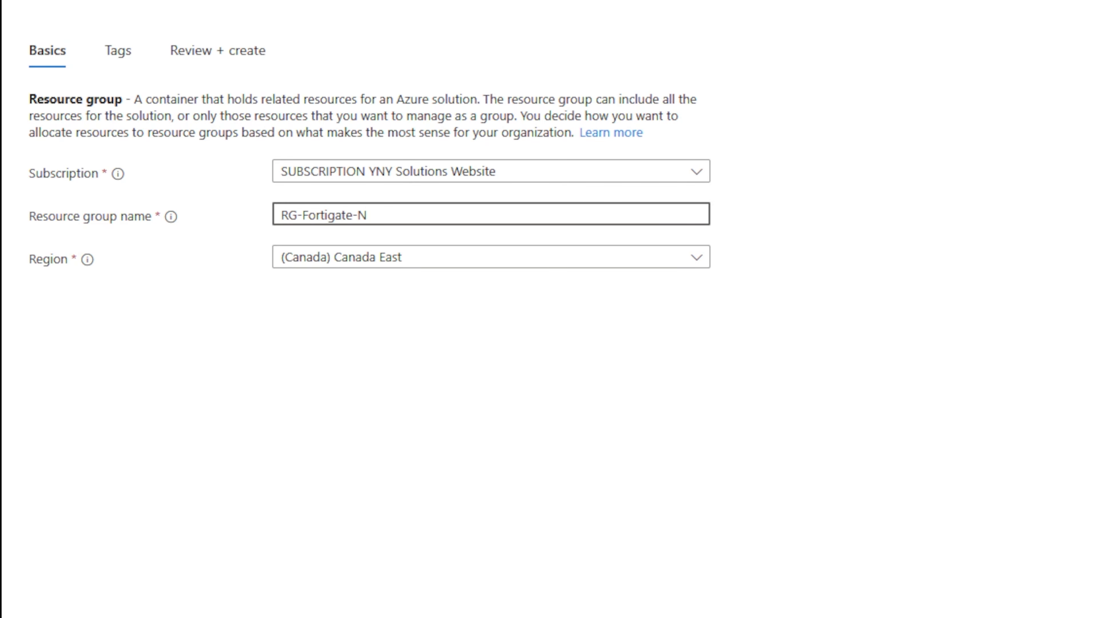
text(etwork)
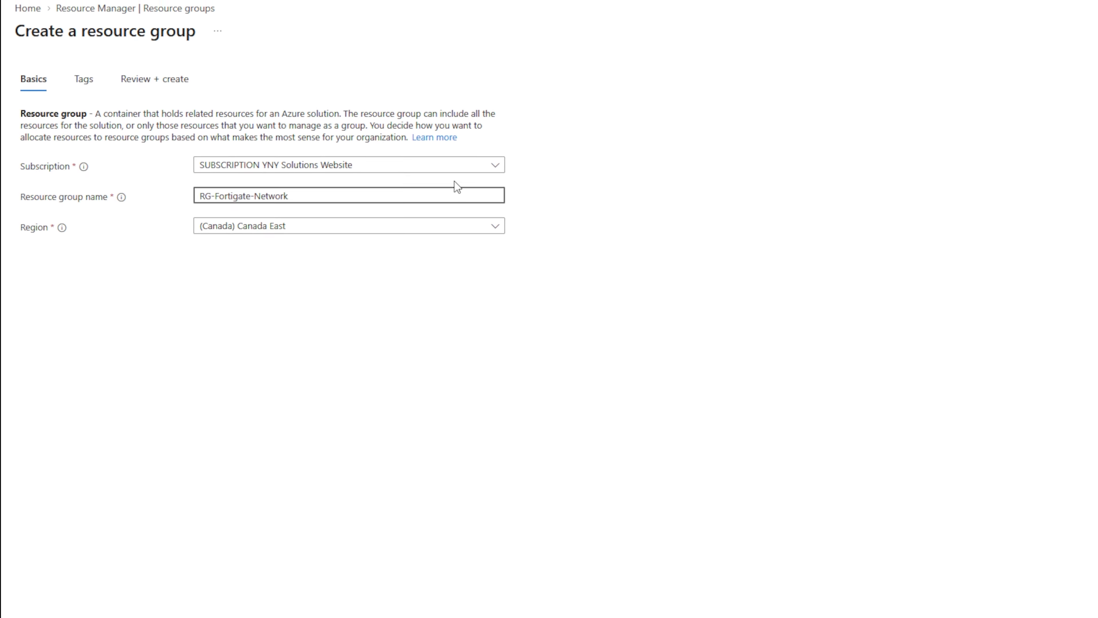
click(69, 587)
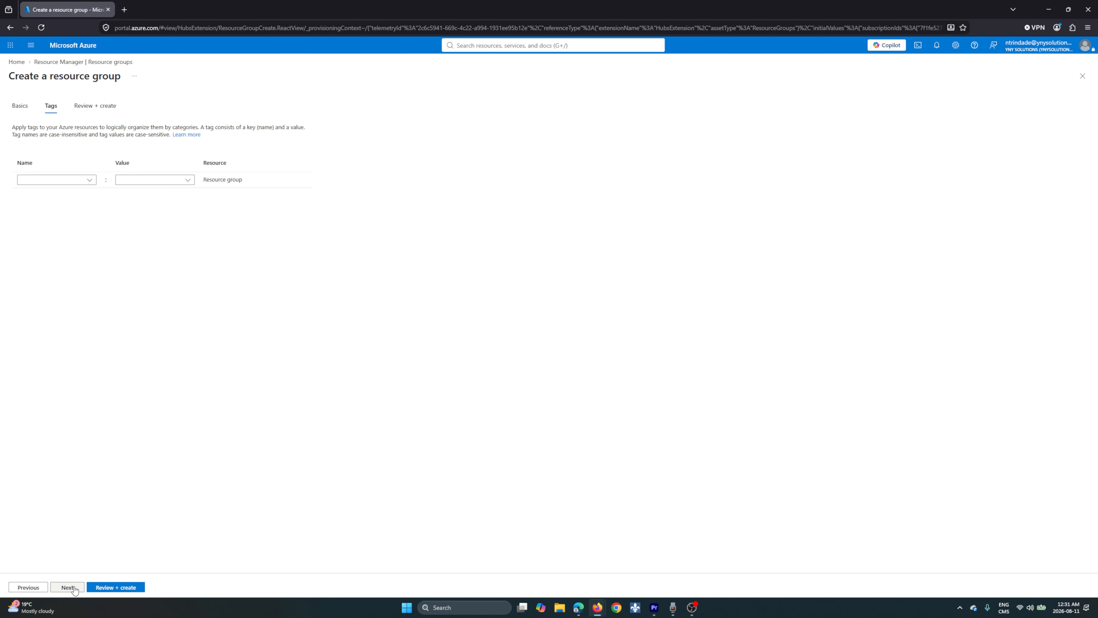
click(69, 587)
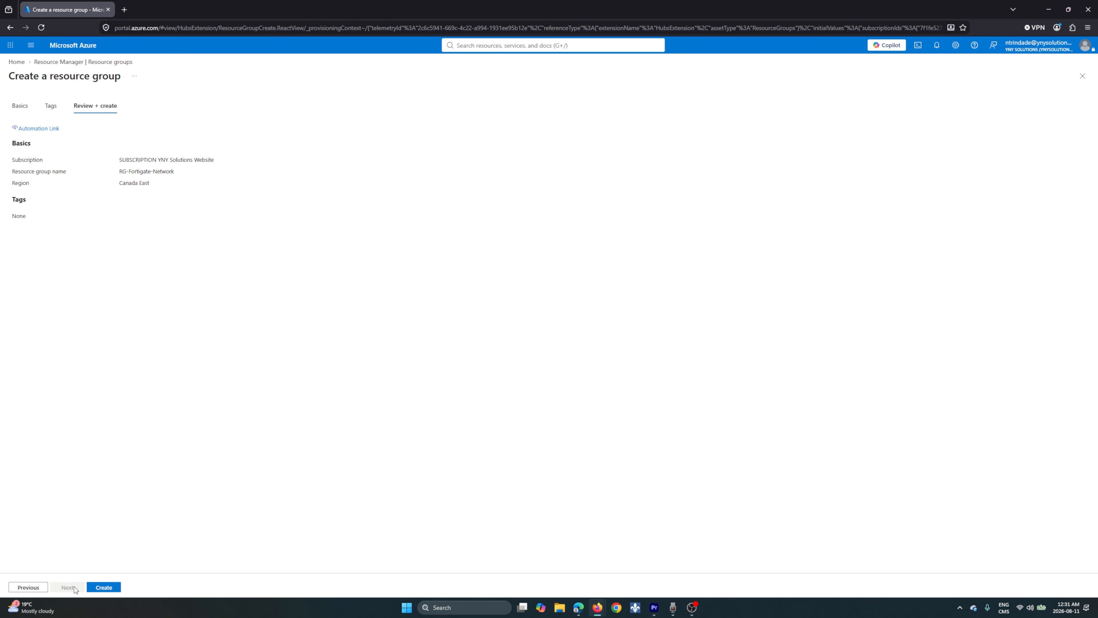
click(104, 587)
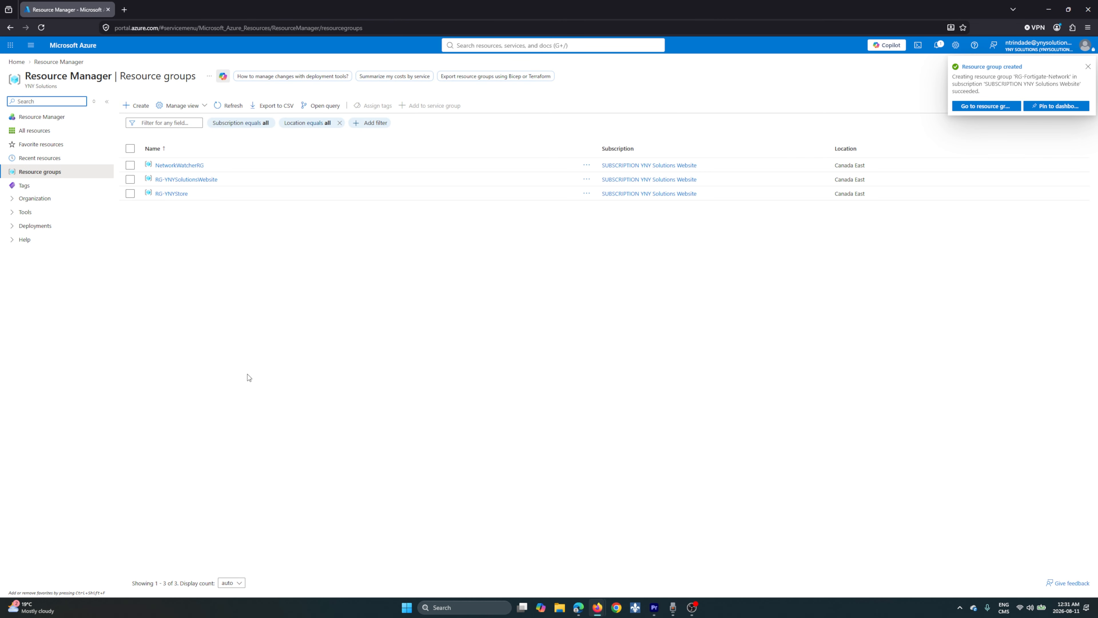
Open the newly created resource group and review its creation notification
click(987, 106)
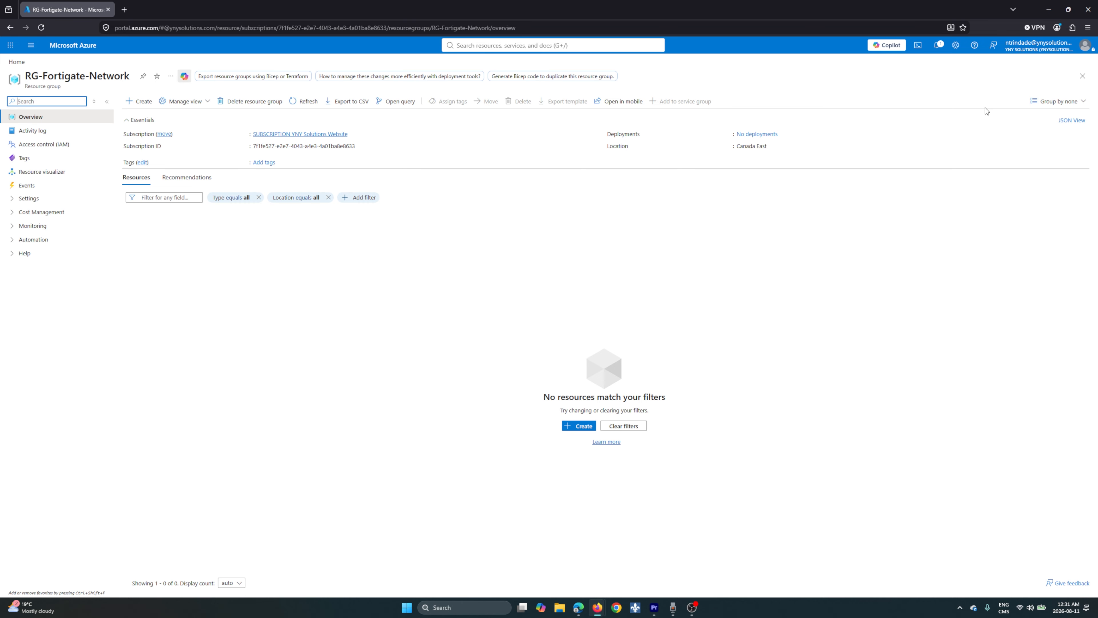
click(938, 46)
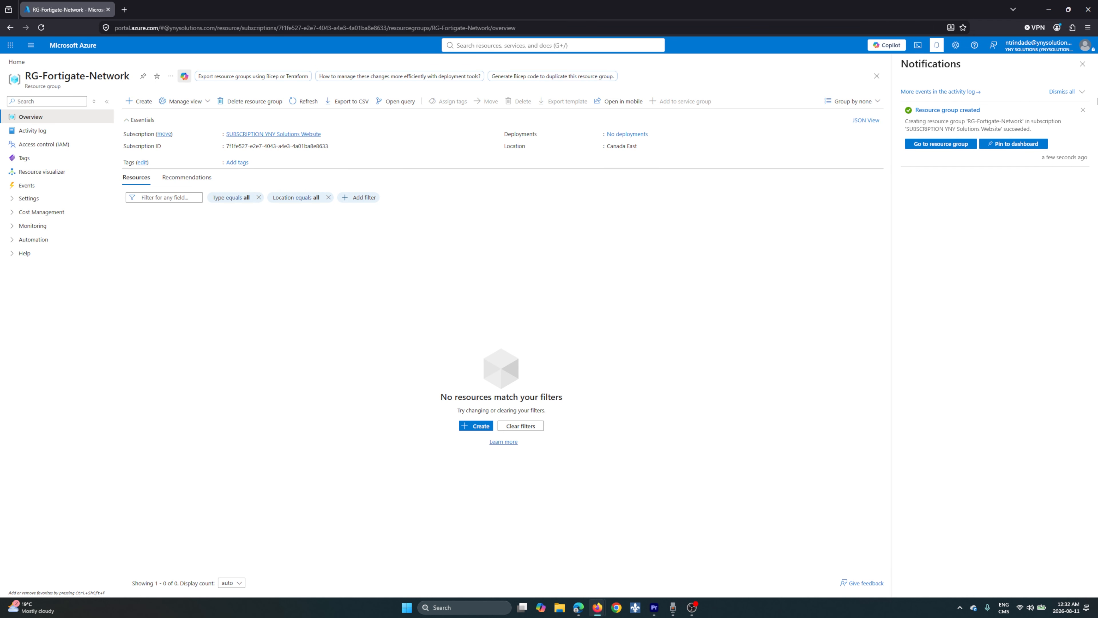
click(1083, 64)
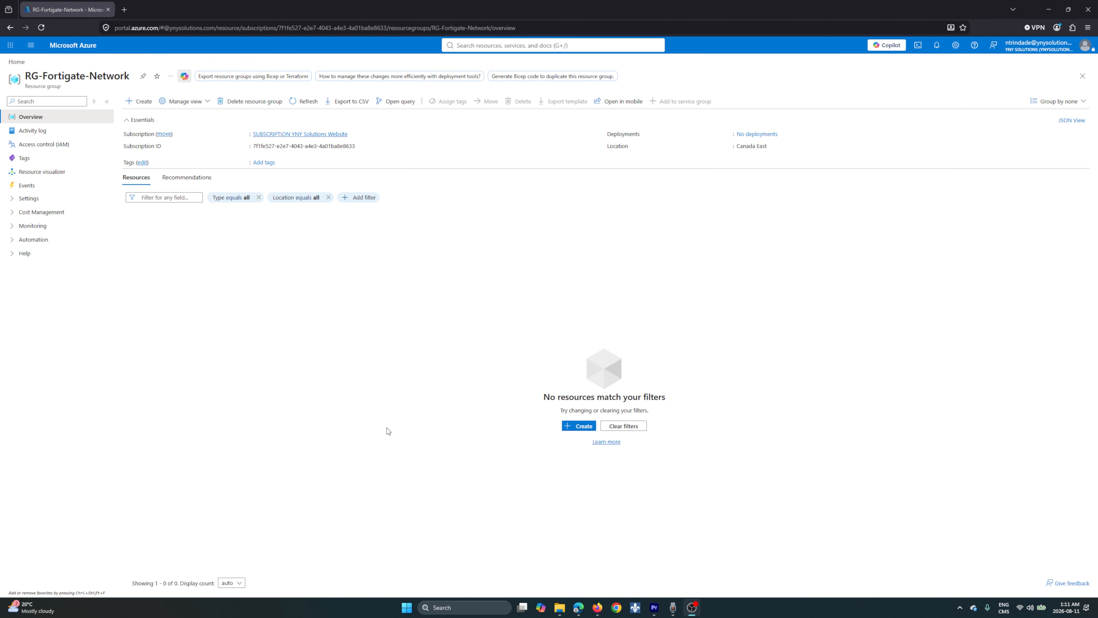
Search the Marketplace for Fortigate and start a Single VM deployment of Fortinet FortiGate Next-Generation Firewall
click(140, 102)
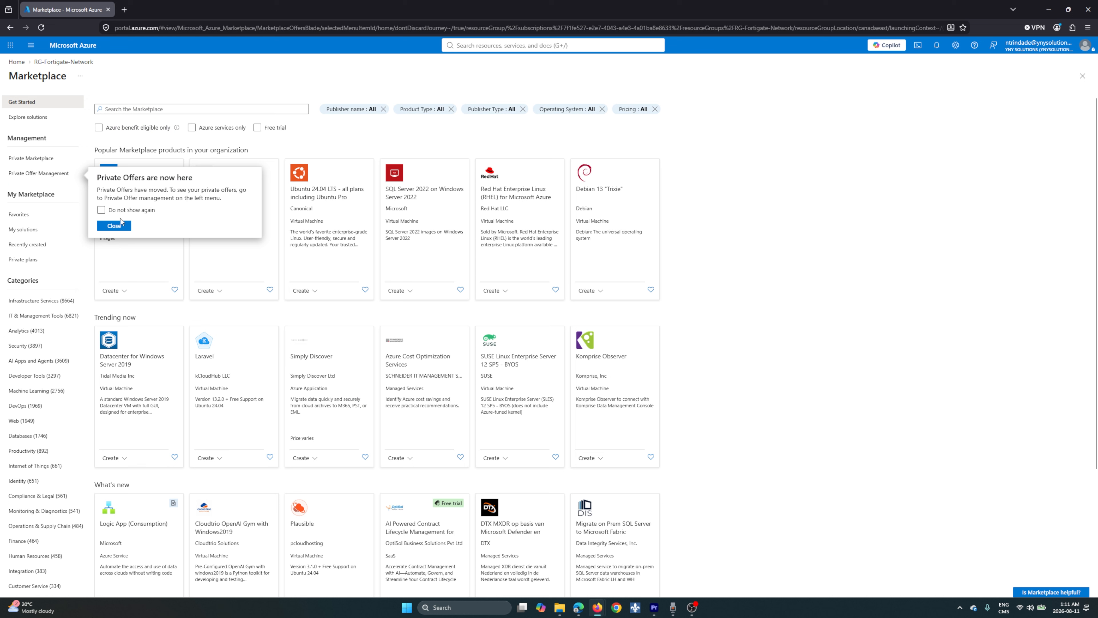
click(114, 226)
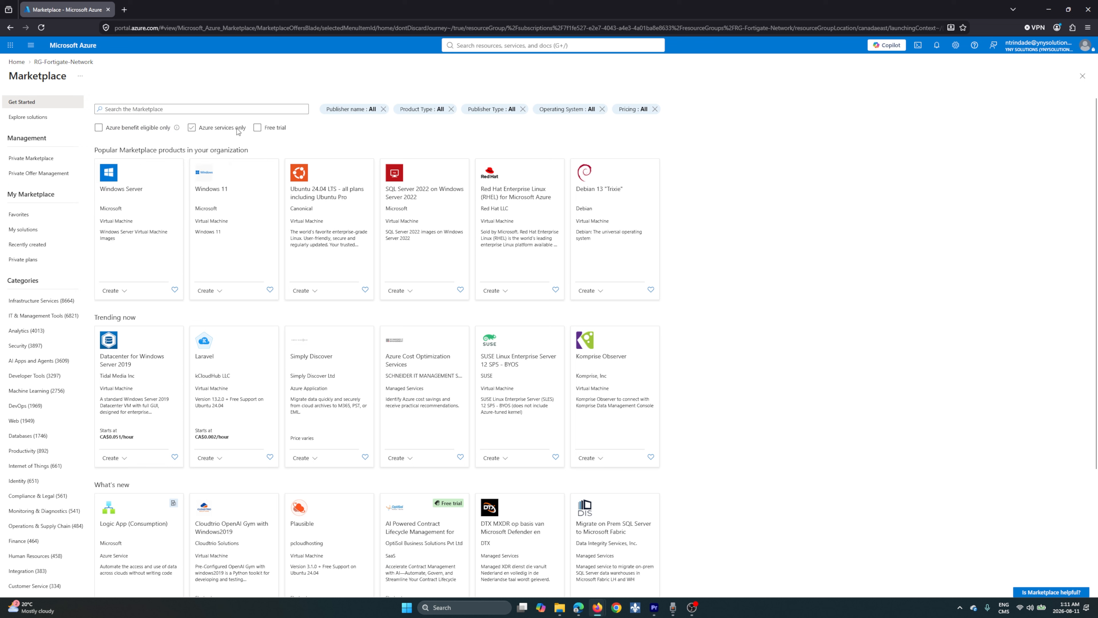
click(303, 110)
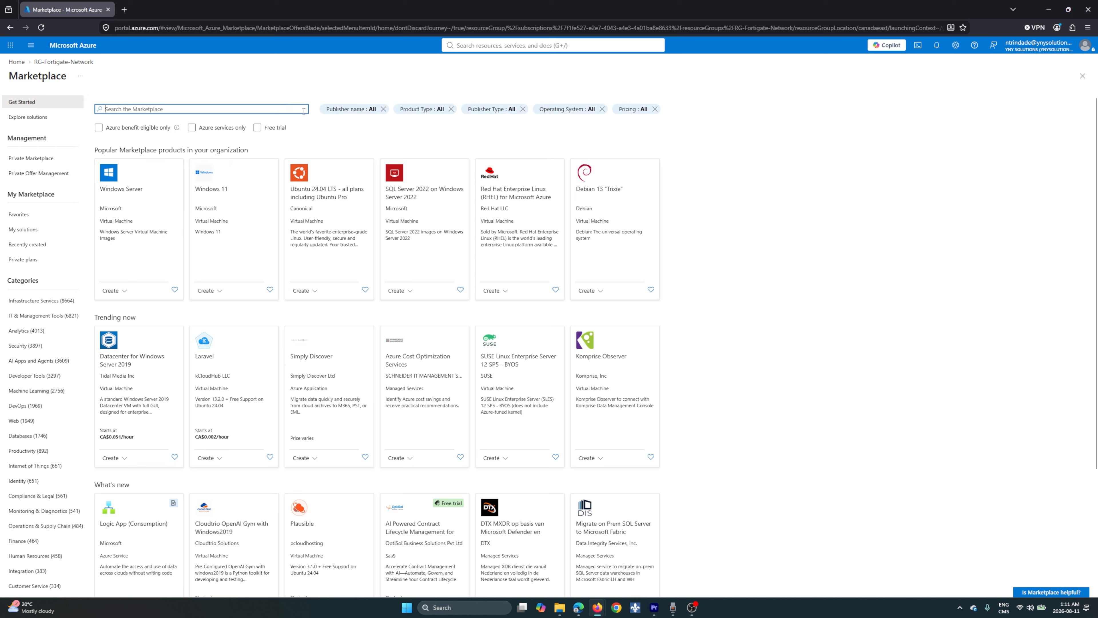
text(Fortigate)
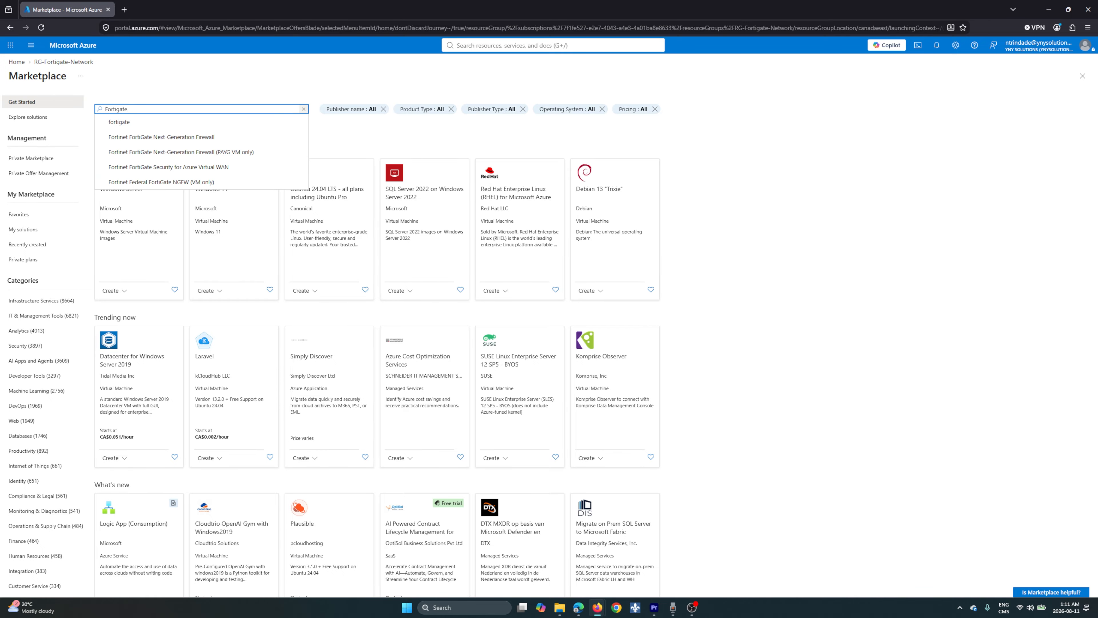
key(Return)
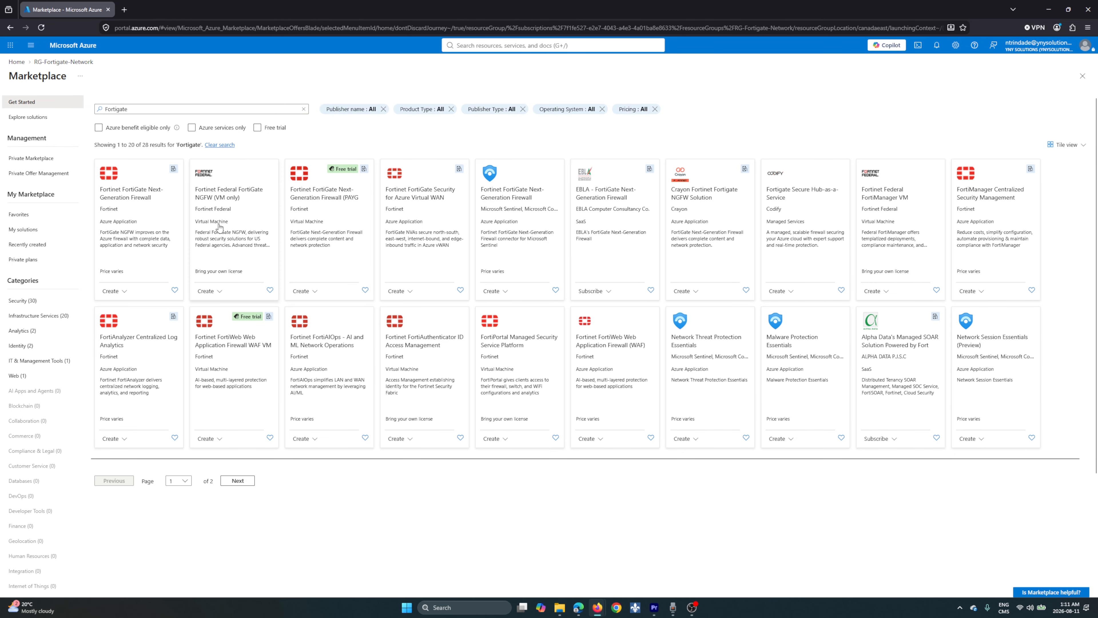
click(120, 294)
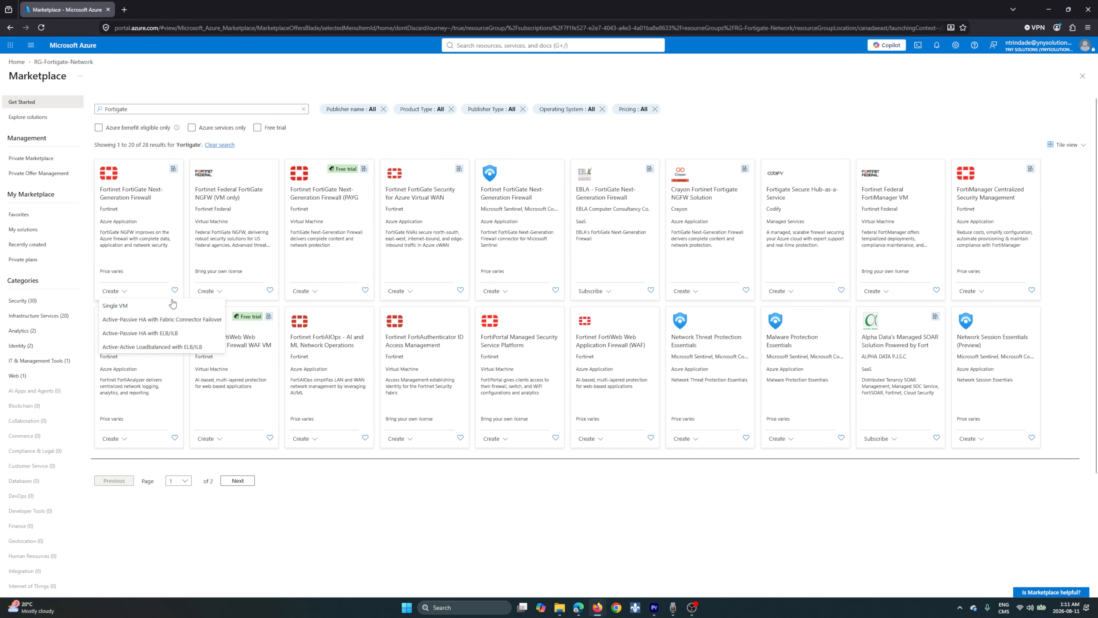
click(189, 305)
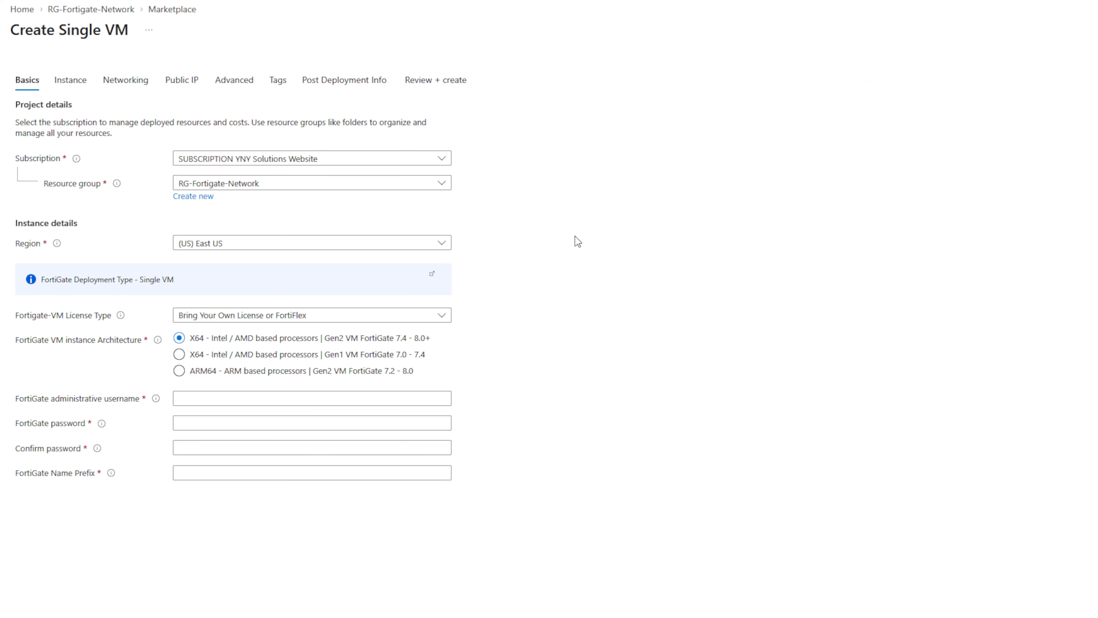
Set the deployment region to Canada East and the FortiGate-VM license type to Pay As You Go
click(442, 243)
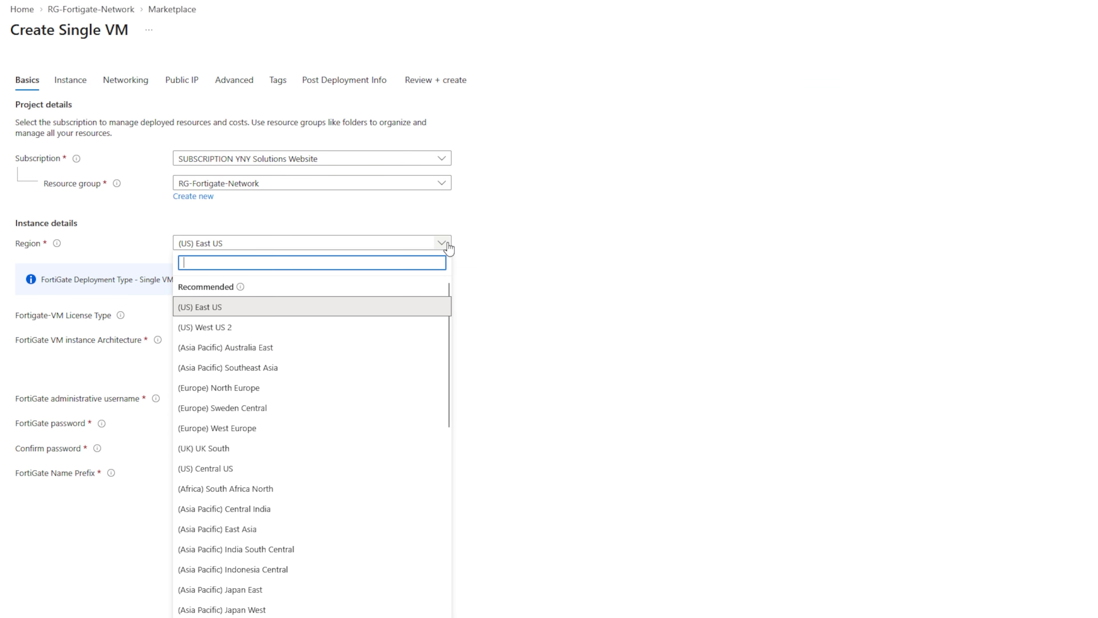
text(ca)
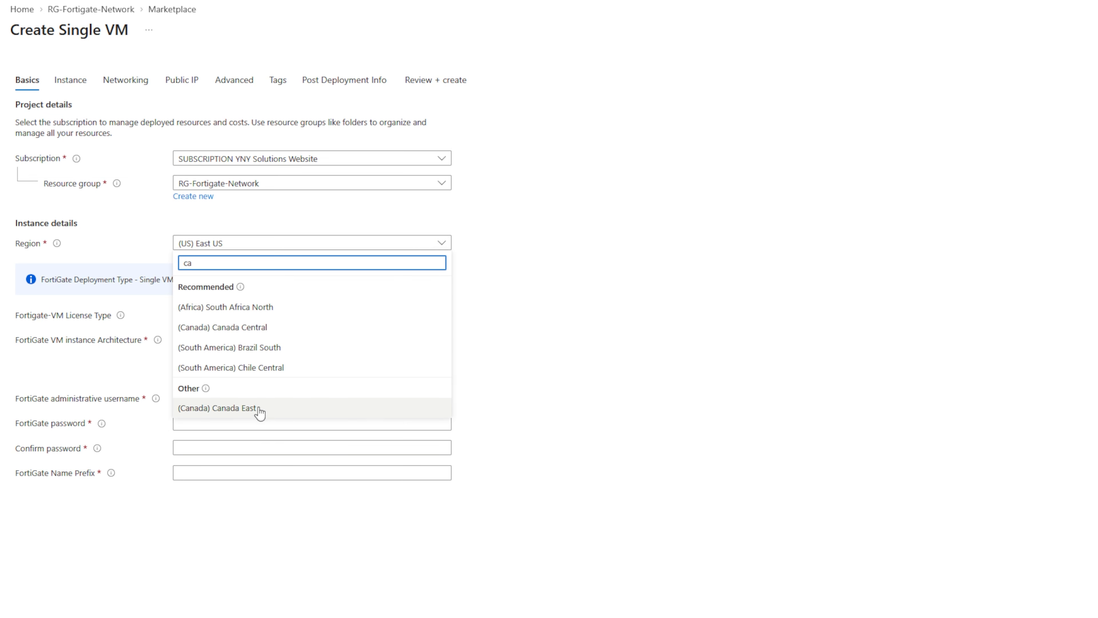
click(237, 408)
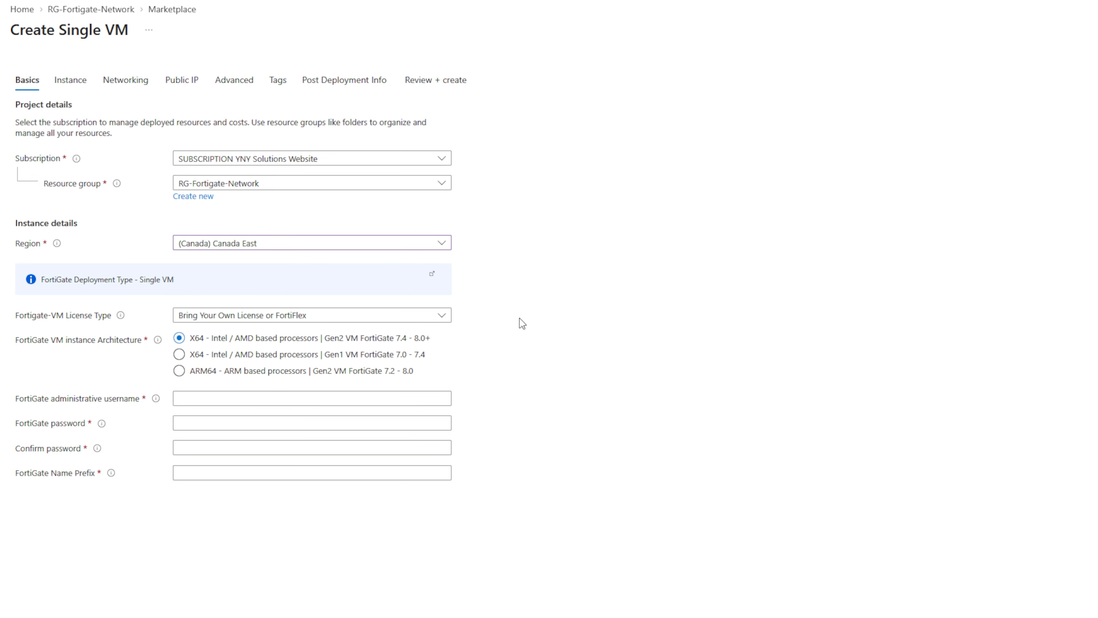
click(443, 318)
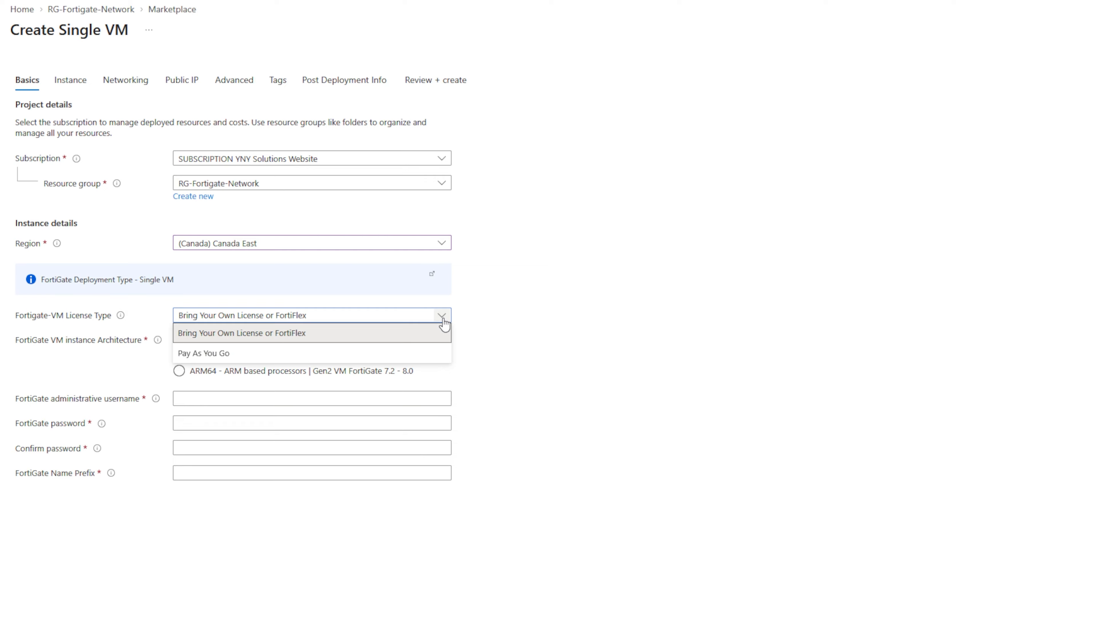
click(434, 353)
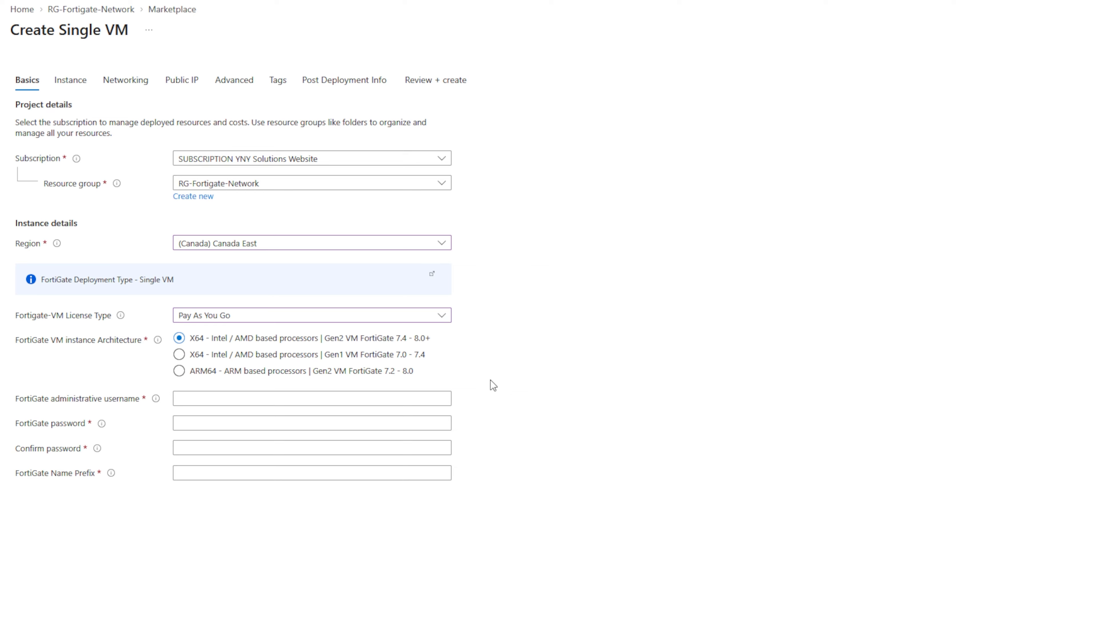
Set the FortiGate administrative username to ynysolutions, and enter and confirm the FortiGate password
click(429, 397)
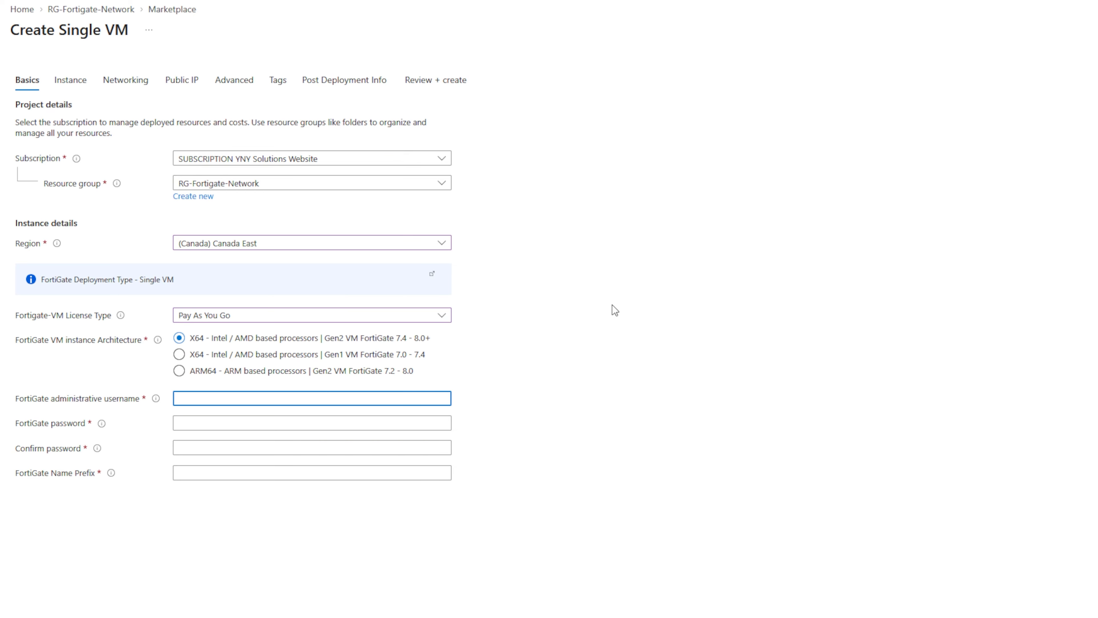
text(ynysolutions)
click(372, 423)
text(••••••)
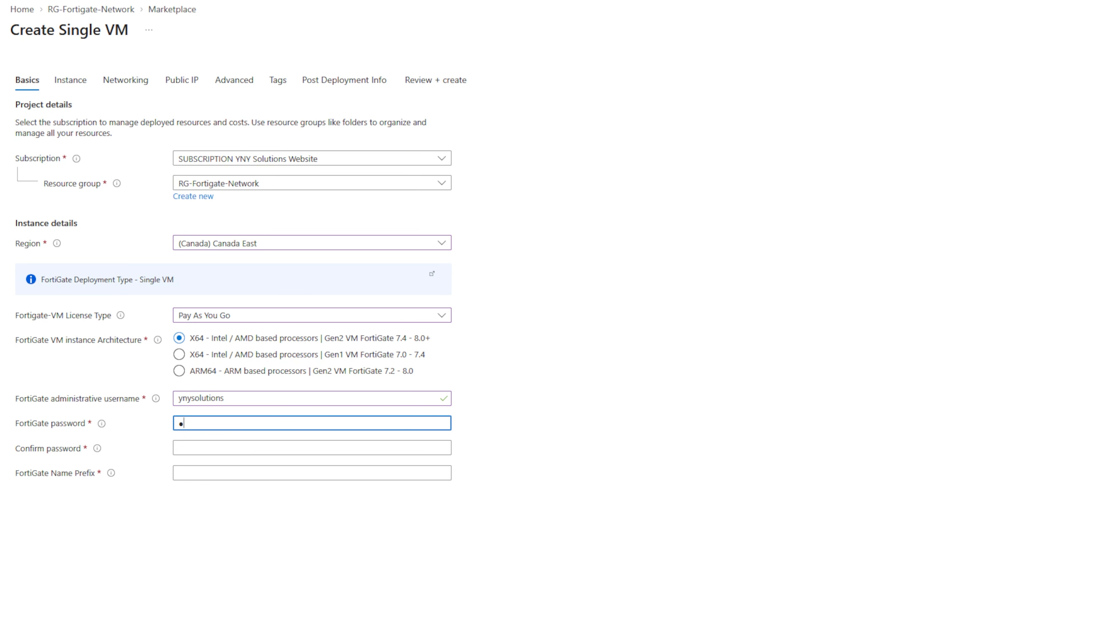
text(••••••••)
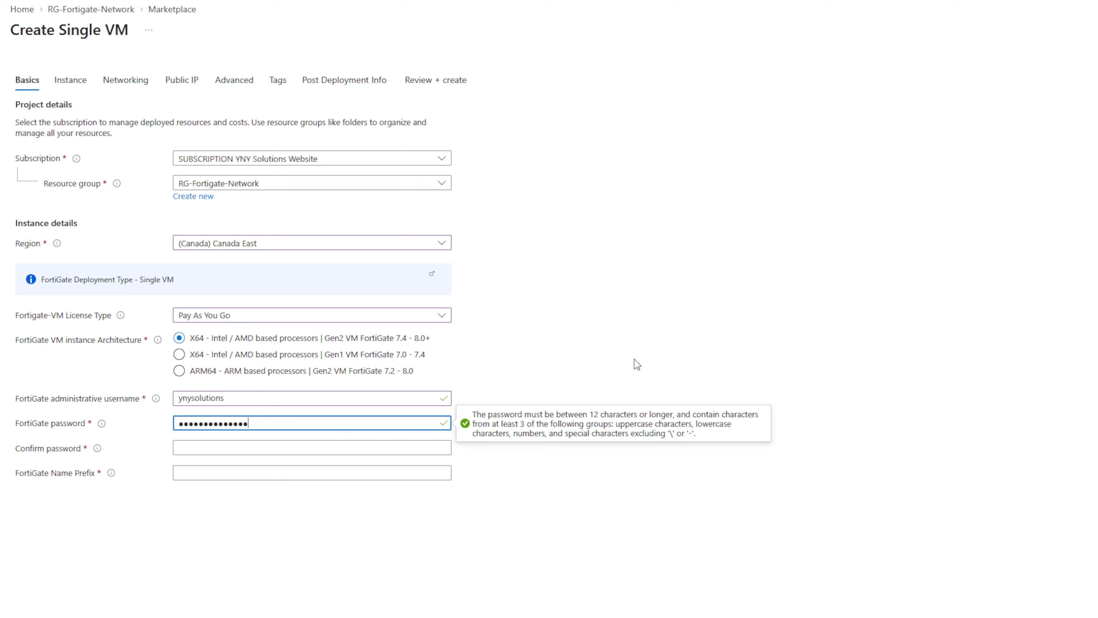
click(374, 444)
text(••••••••)
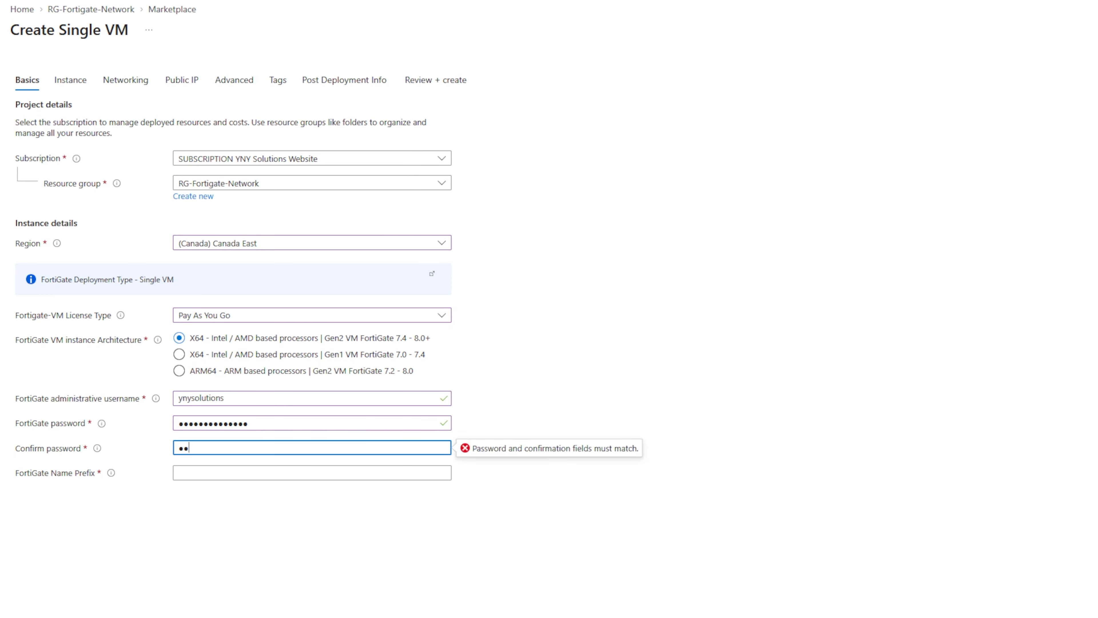
text(••••••)
Set the FortiGate name prefix to FG
click(229, 472)
text(FG)
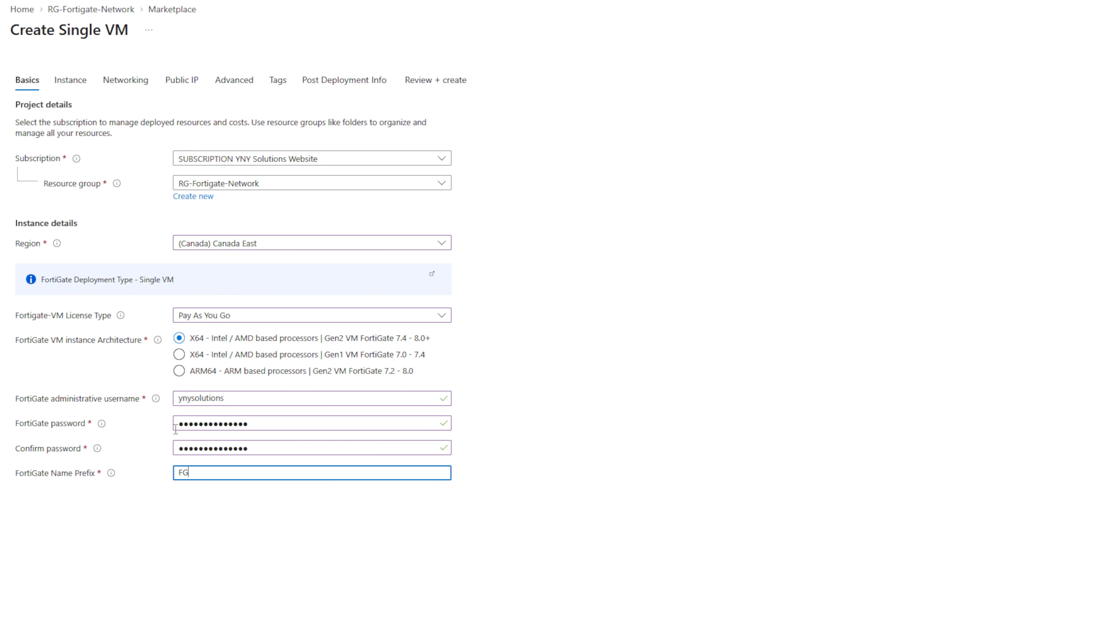
click(238, 554)
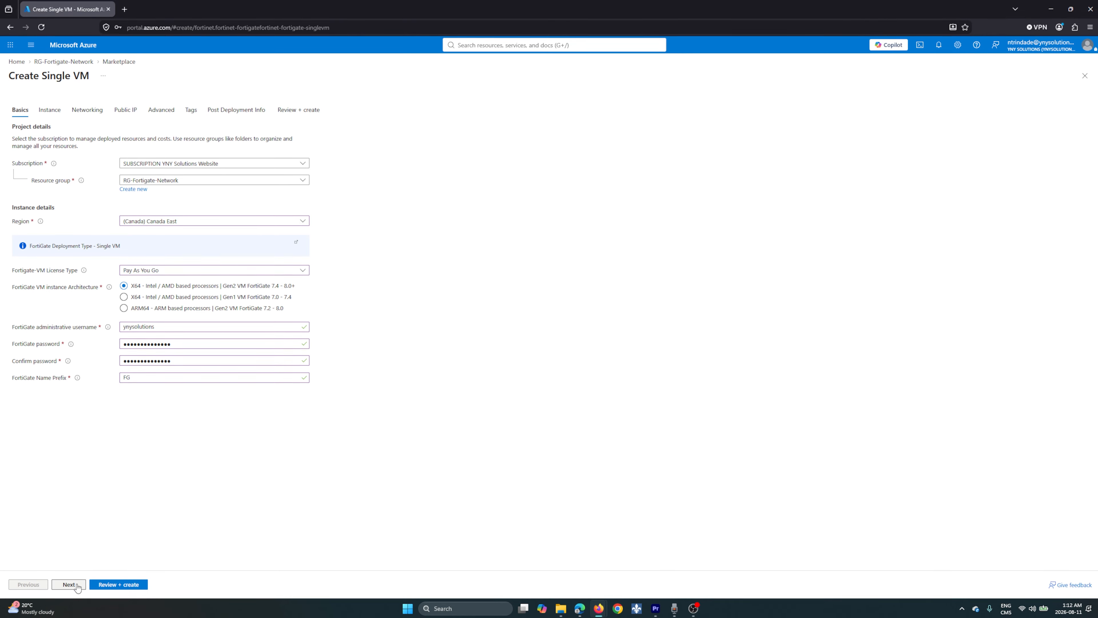
Proceed to the instance settings and name the FortiGate VM FG-VM-v8
click(81, 587)
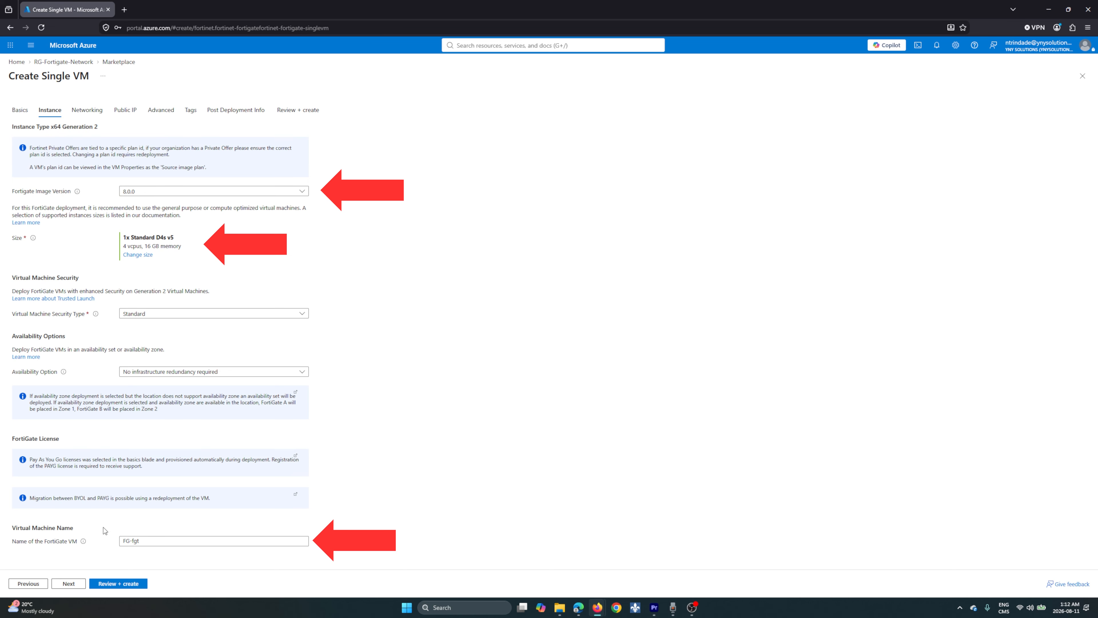
double_click(134, 541)
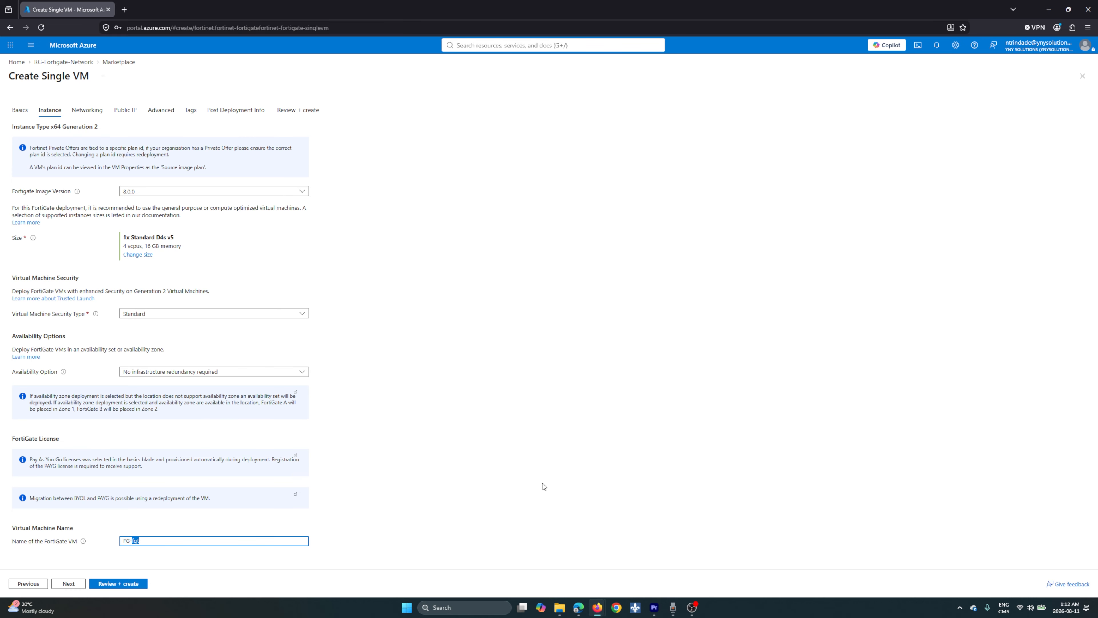
text(VM-v8)
click(551, 474)
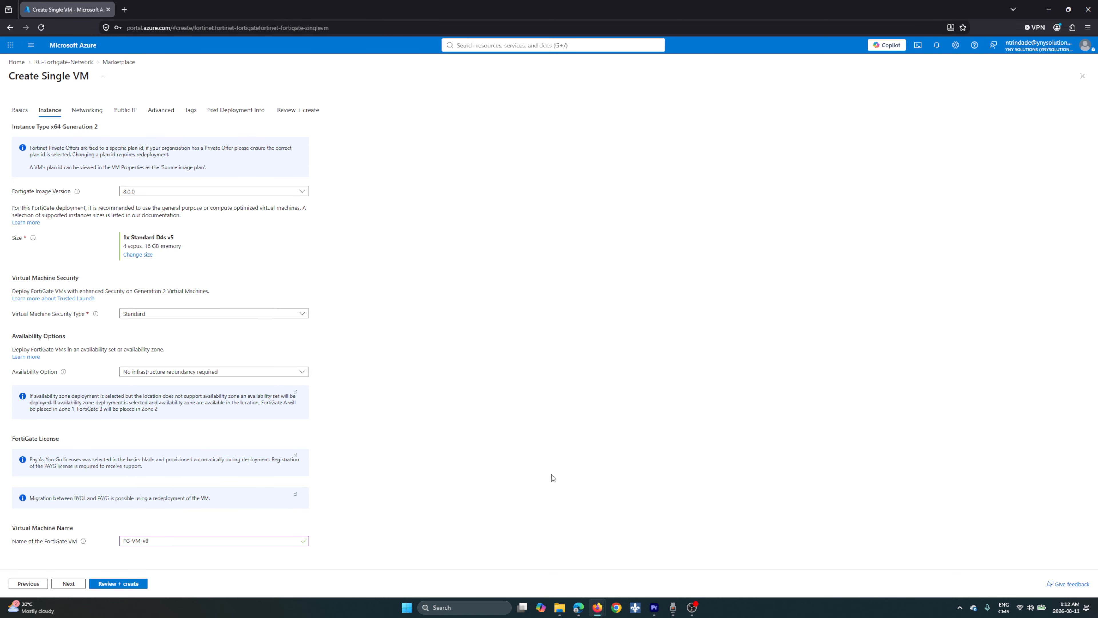
Accept the default networking, public IP, advanced and tag settings, advancing to the post-deployment information
click(69, 584)
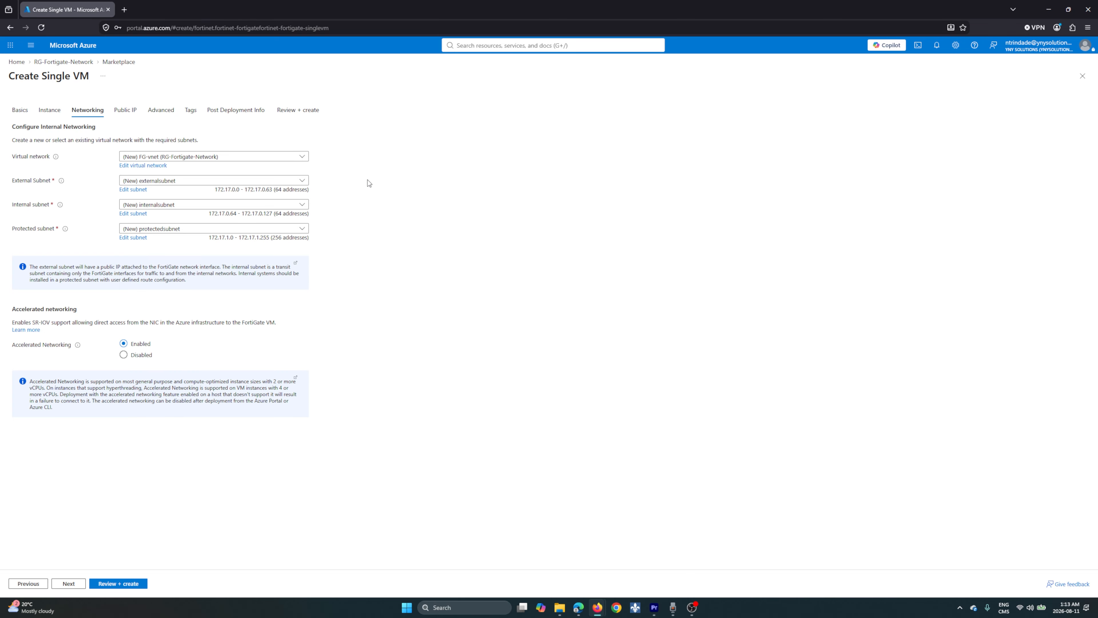
click(69, 583)
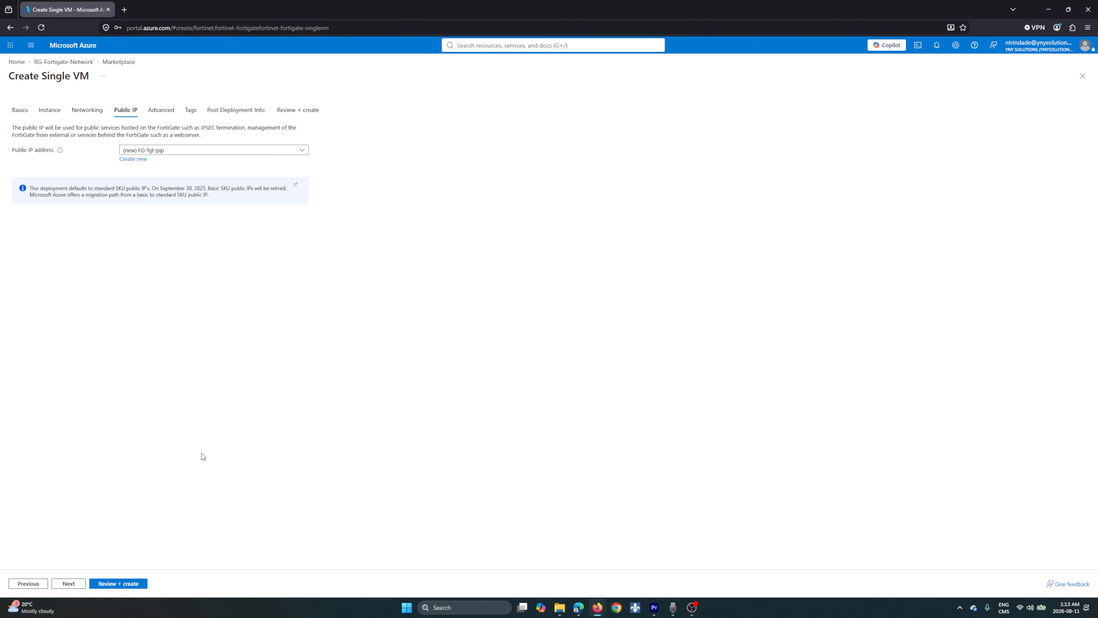
click(69, 583)
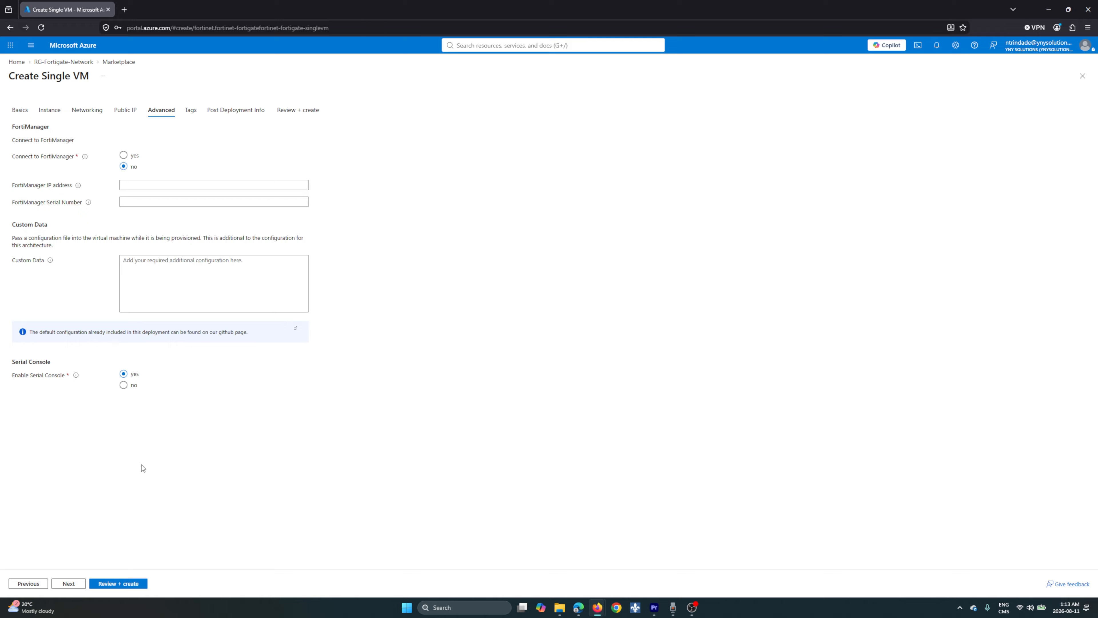
click(76, 585)
click(73, 583)
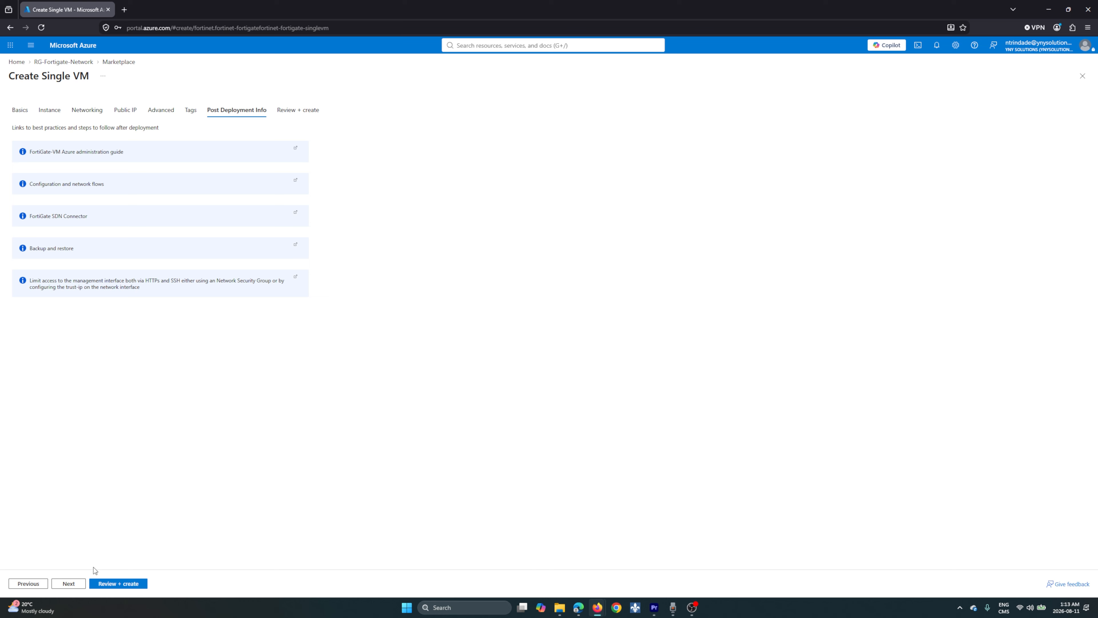
Advance to the deployment review, examine the validation error details, and close them
click(68, 583)
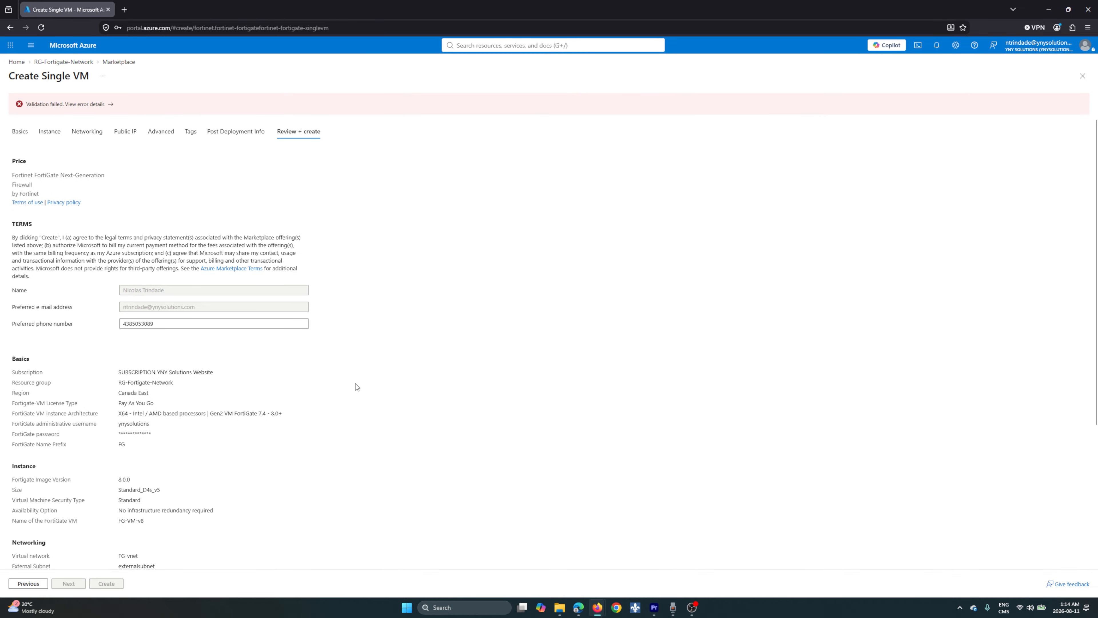
click(109, 105)
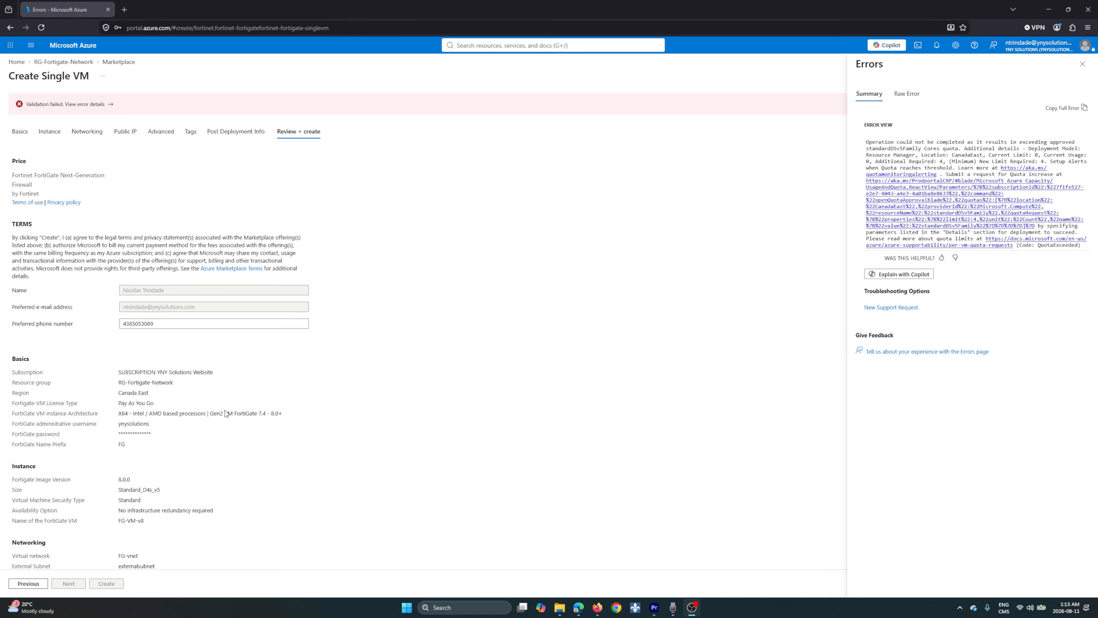
click(1082, 63)
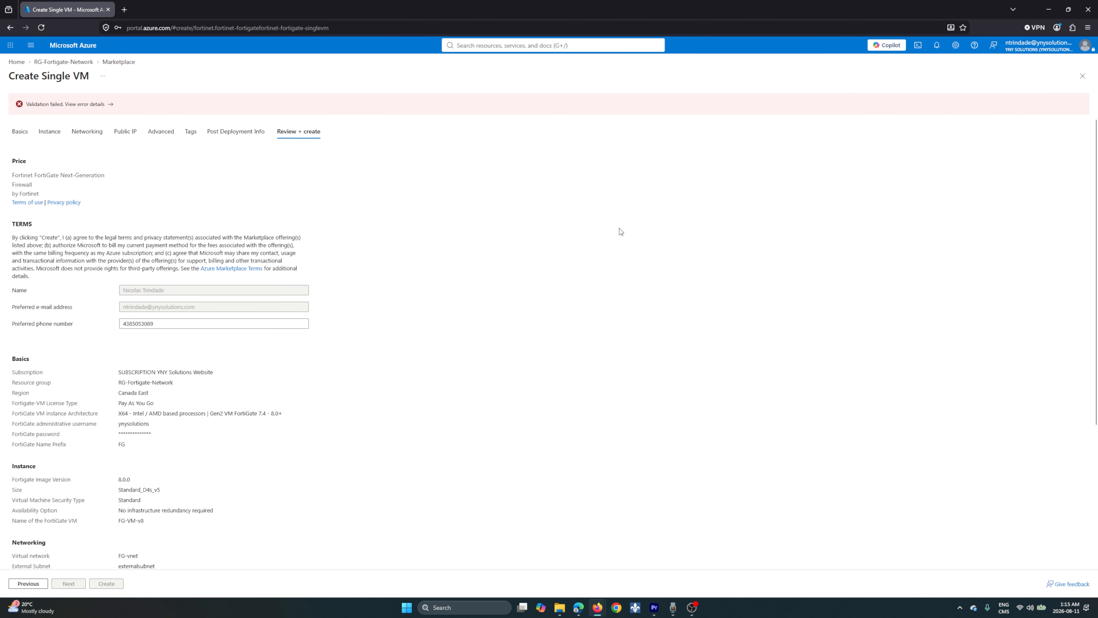
Return to the instance settings and change the VM size to D2s_v6 from the D-Series v6 group
click(50, 131)
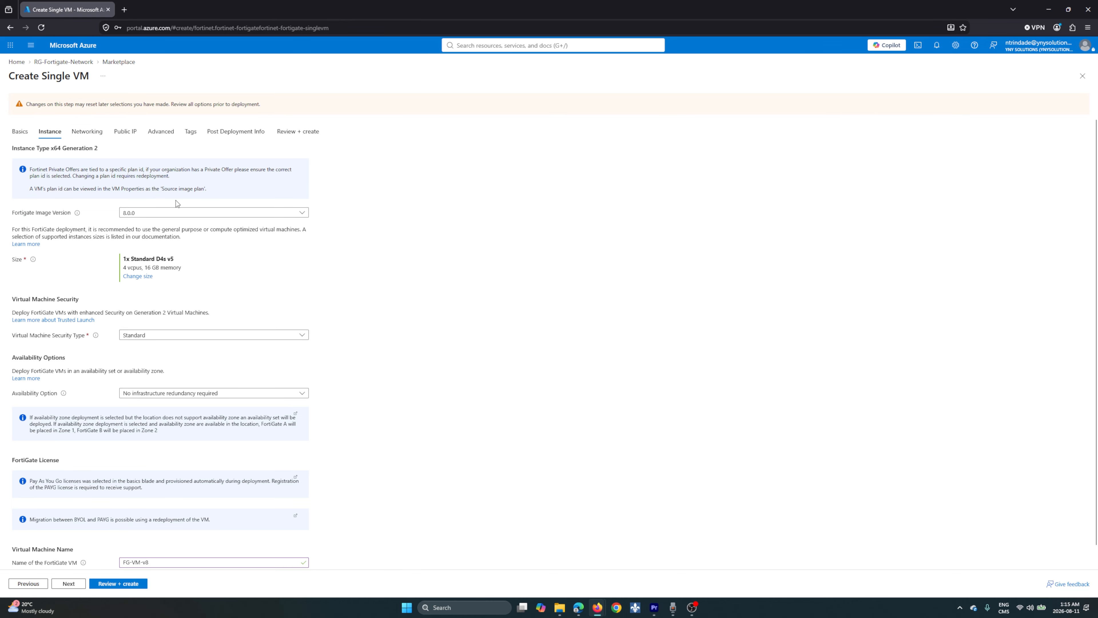
click(139, 276)
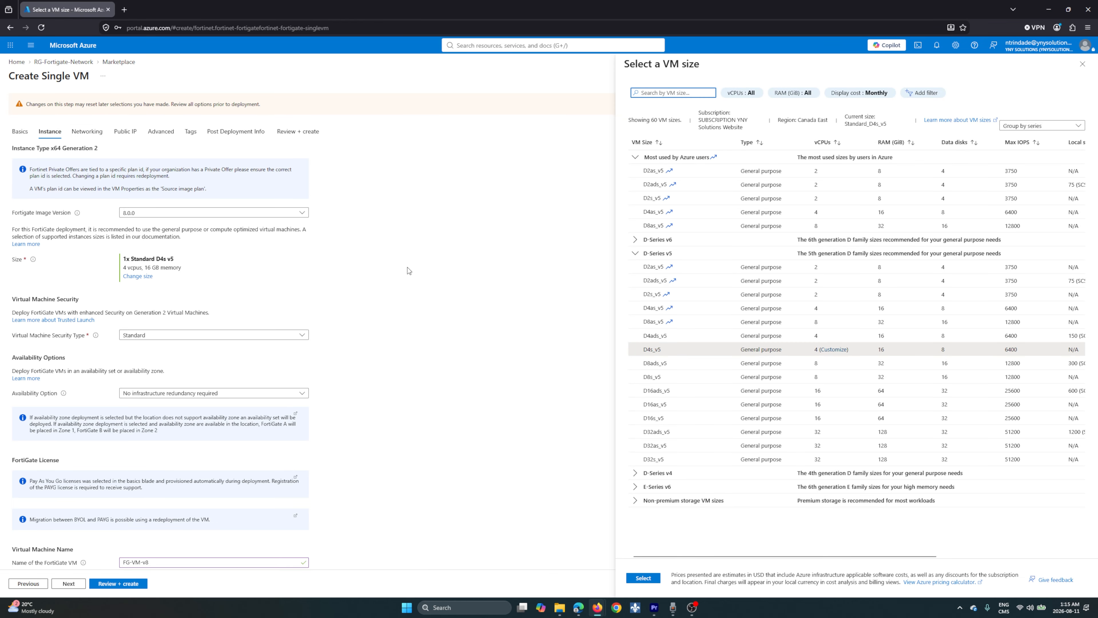
click(635, 254)
click(635, 240)
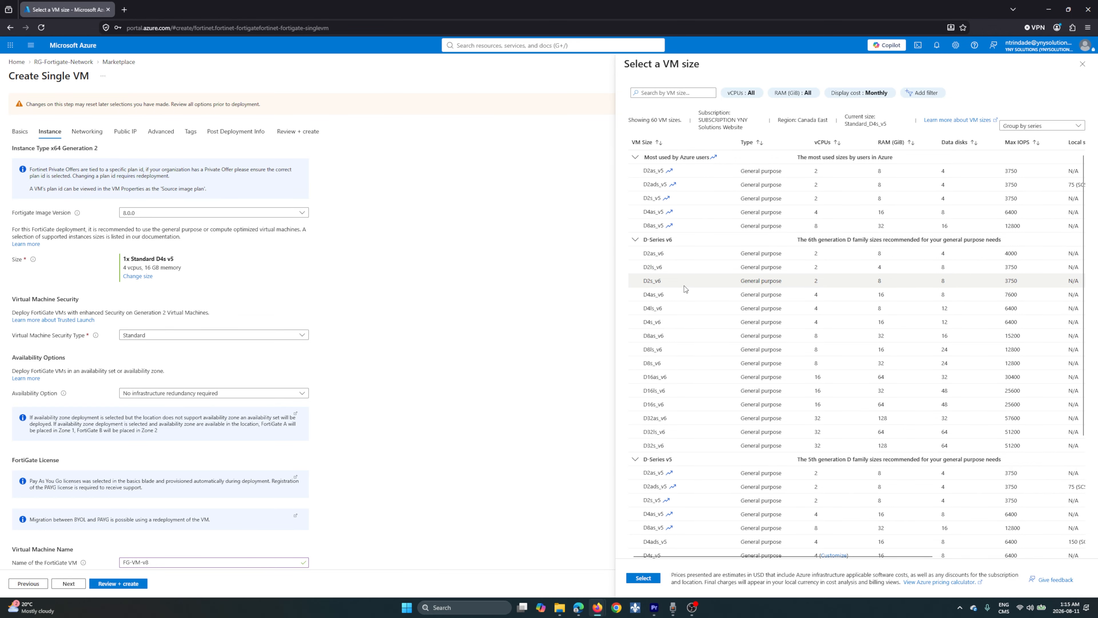
click(672, 280)
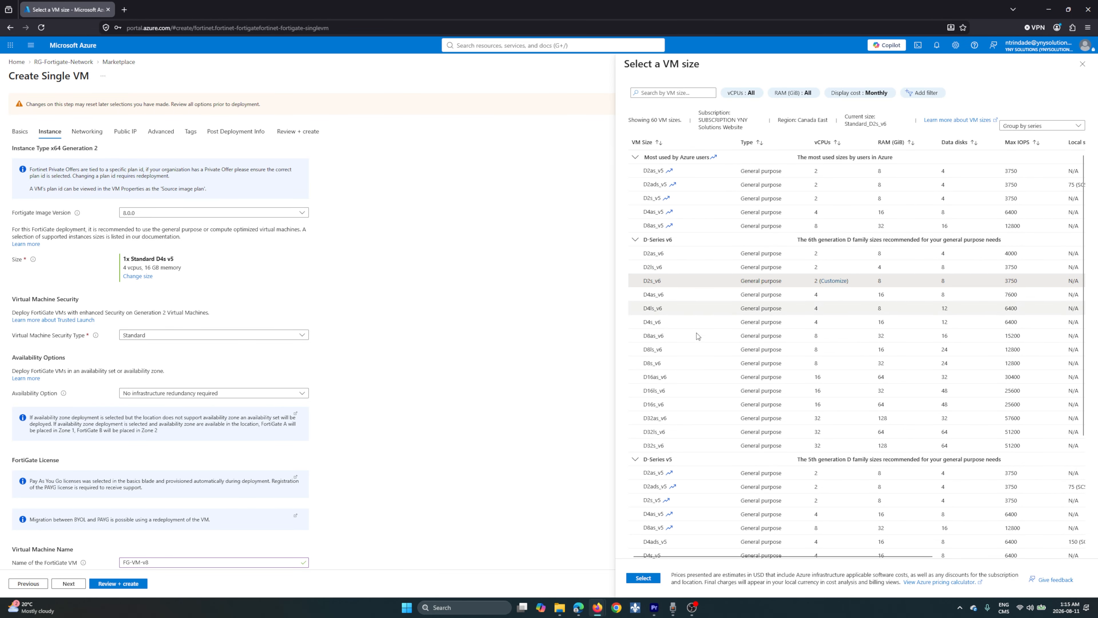
click(644, 578)
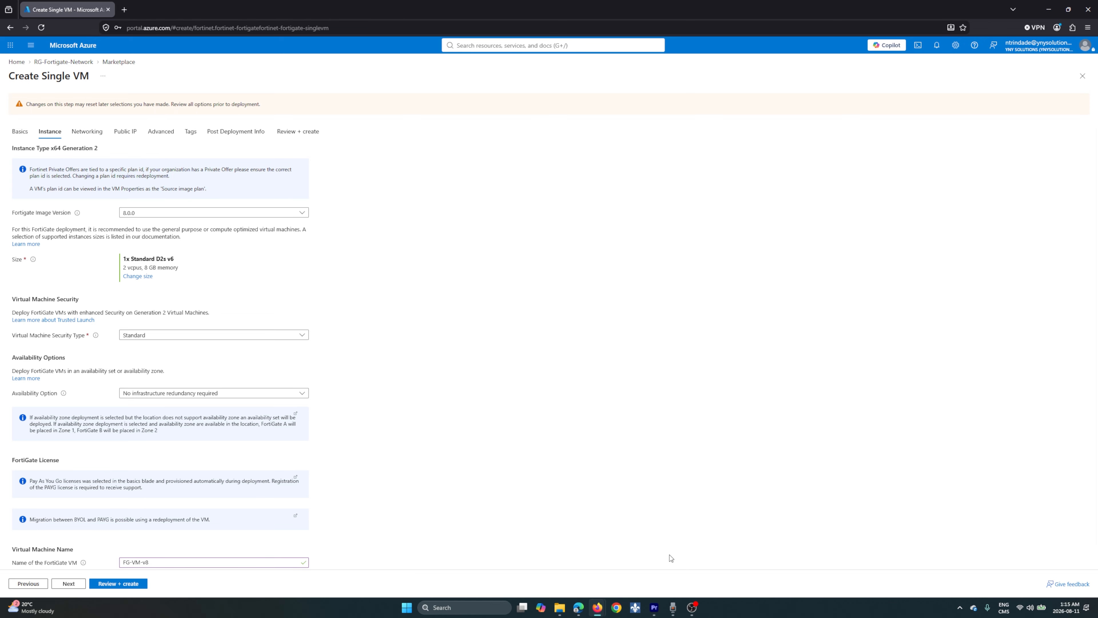
Accept the remaining default settings through the final review, create the FortiGate deployment, and check its notifications
click(75, 584)
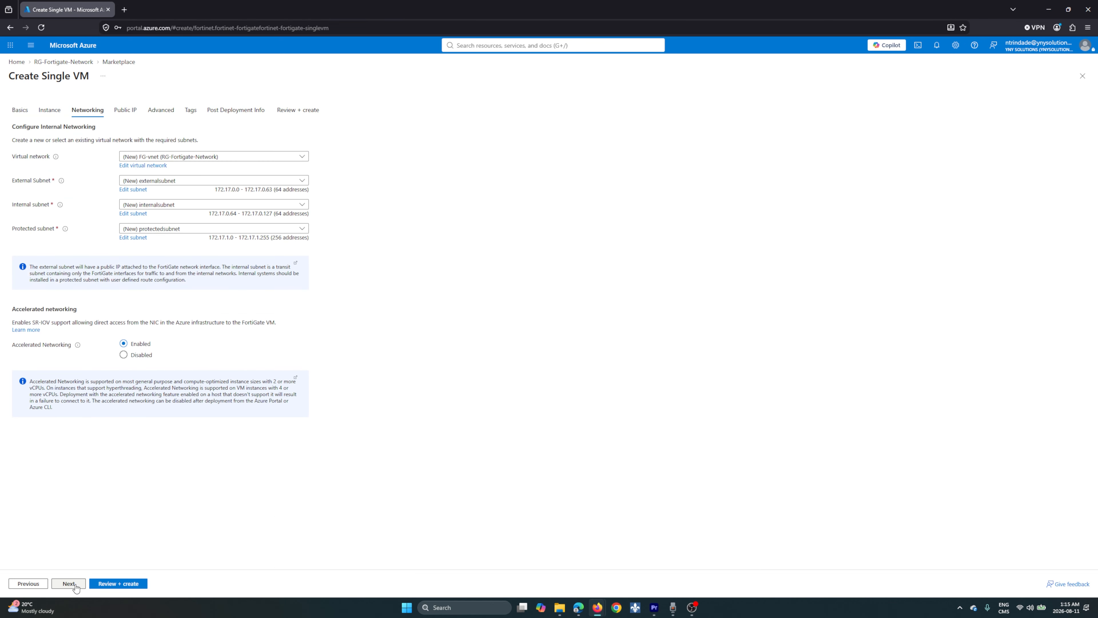
click(75, 585)
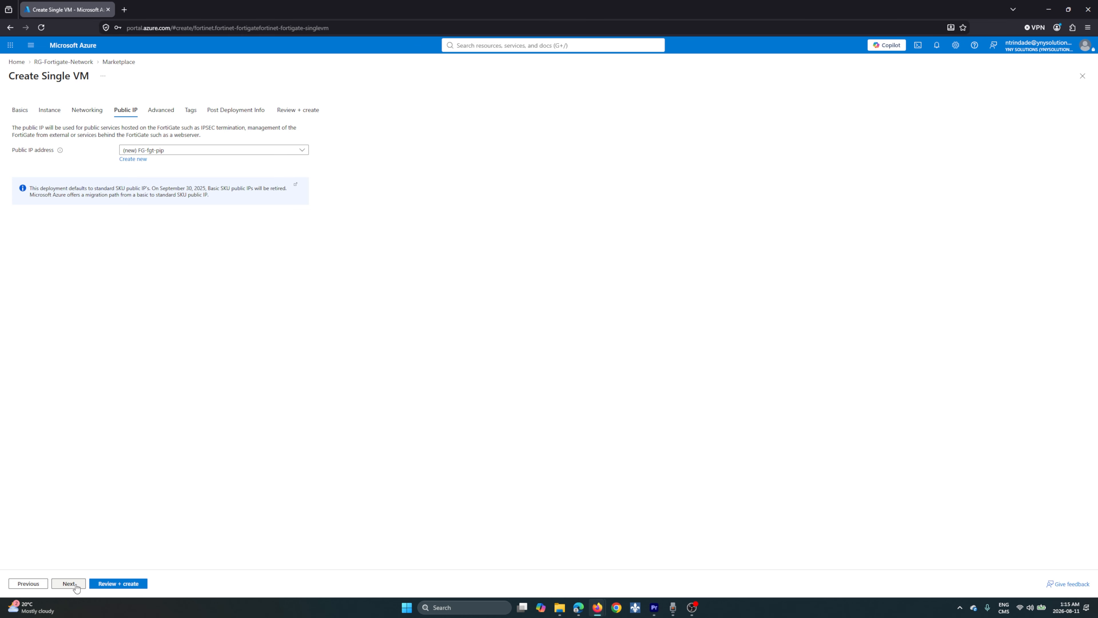
click(75, 584)
click(77, 586)
click(76, 587)
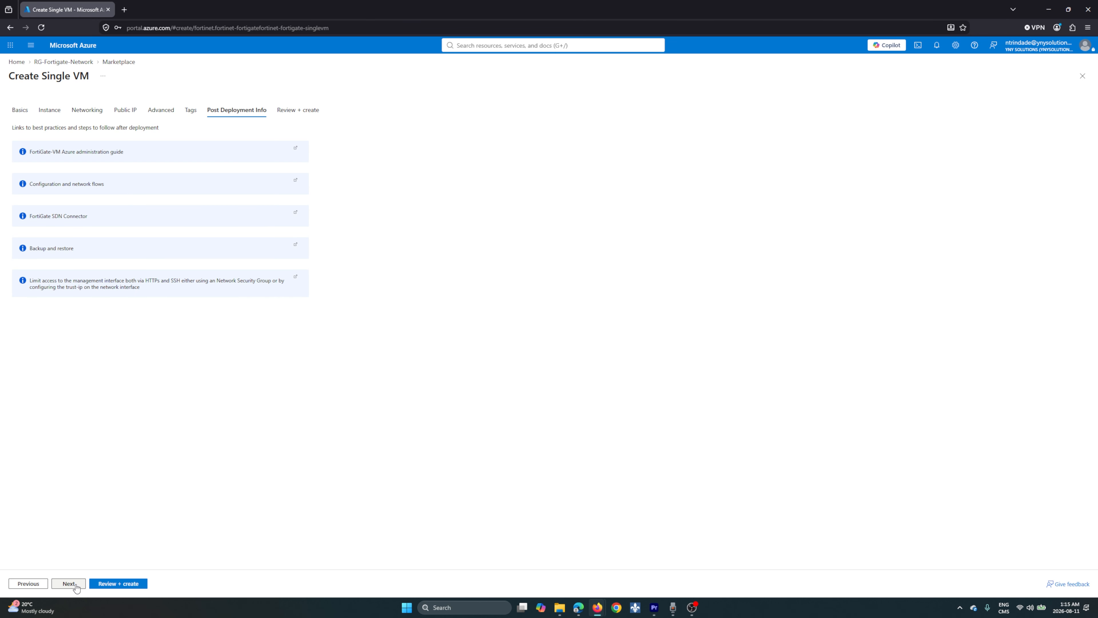
click(76, 586)
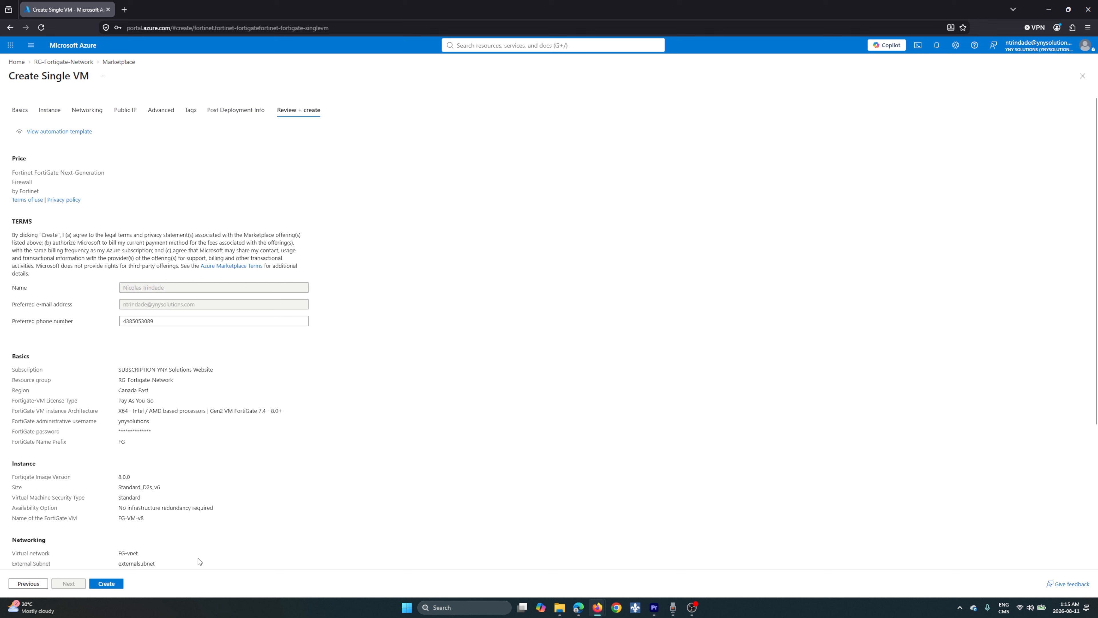
click(120, 583)
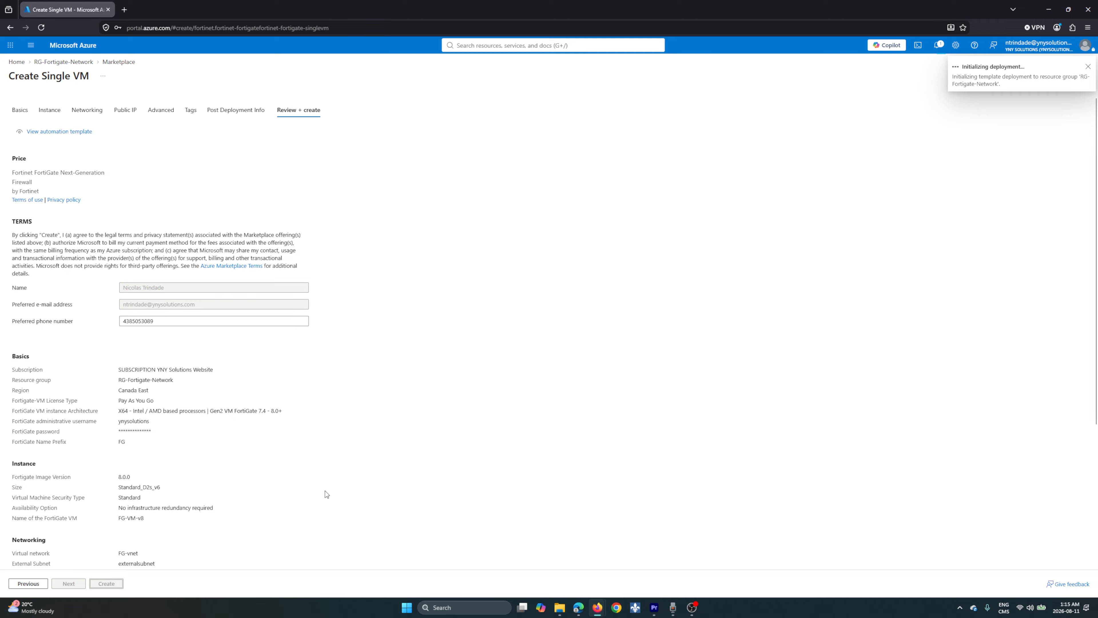
click(941, 51)
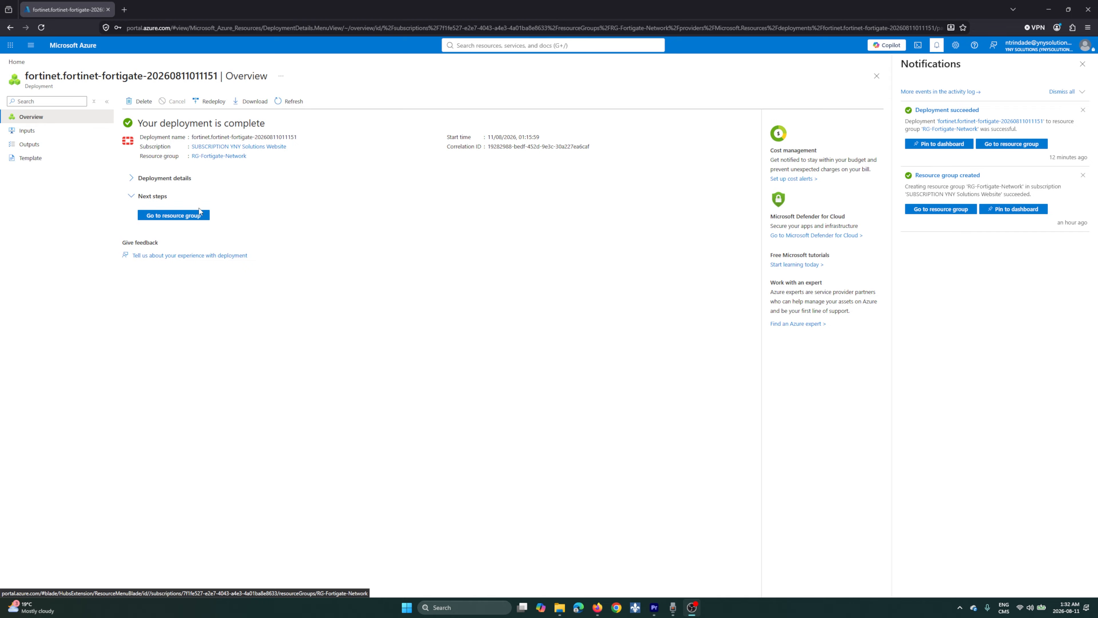
Open the FG-VM-v8 virtual machine from the deployment's resource group and copy its primary NIC public IP
click(190, 215)
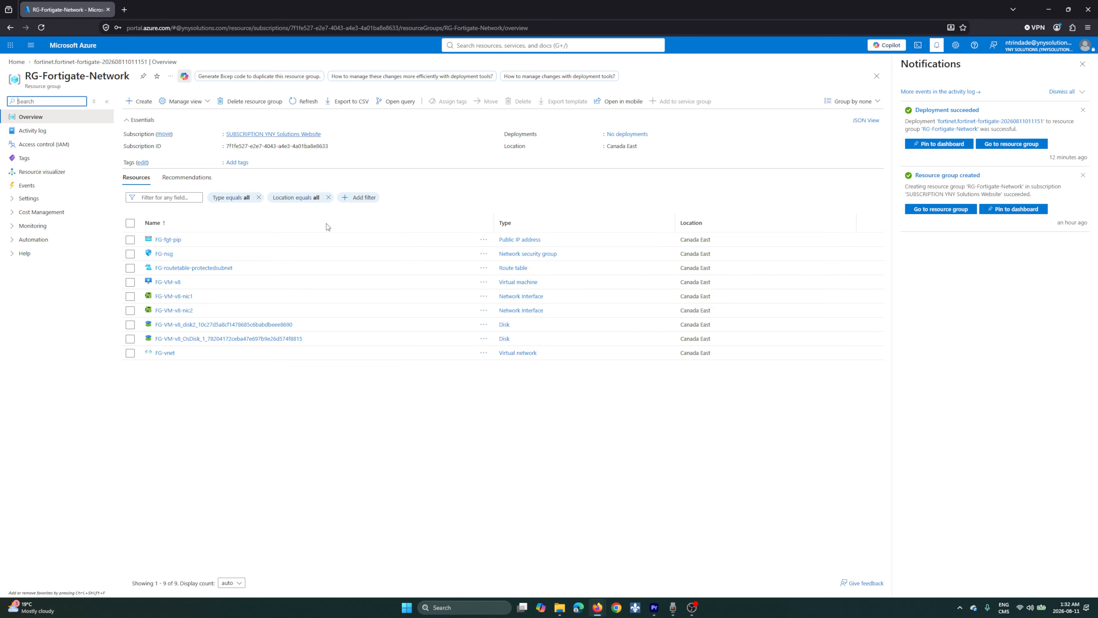
click(168, 282)
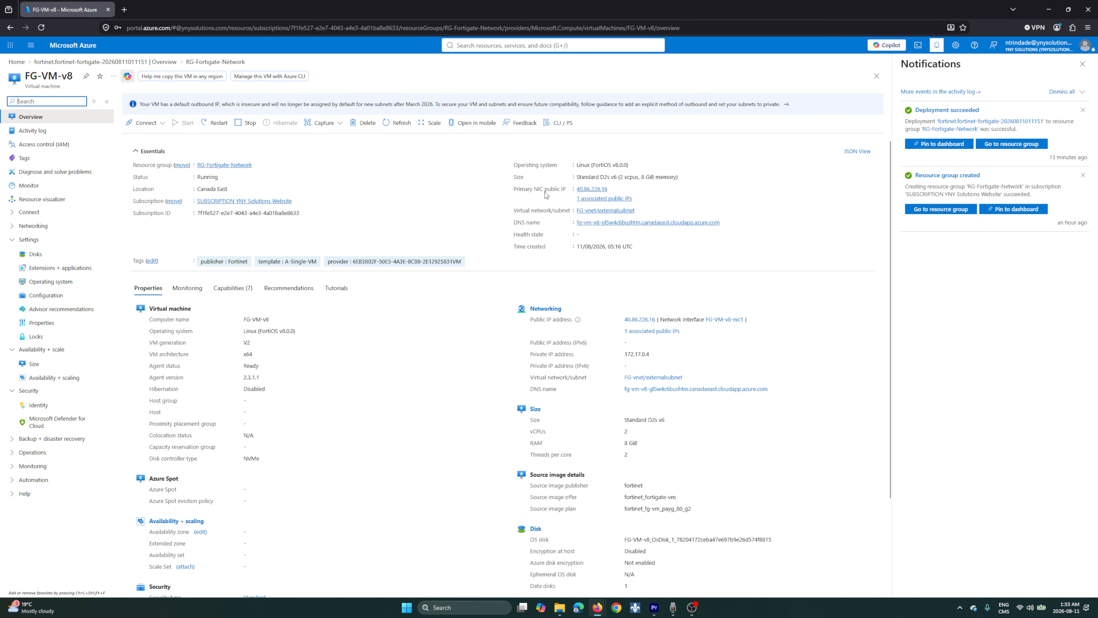
click(612, 189)
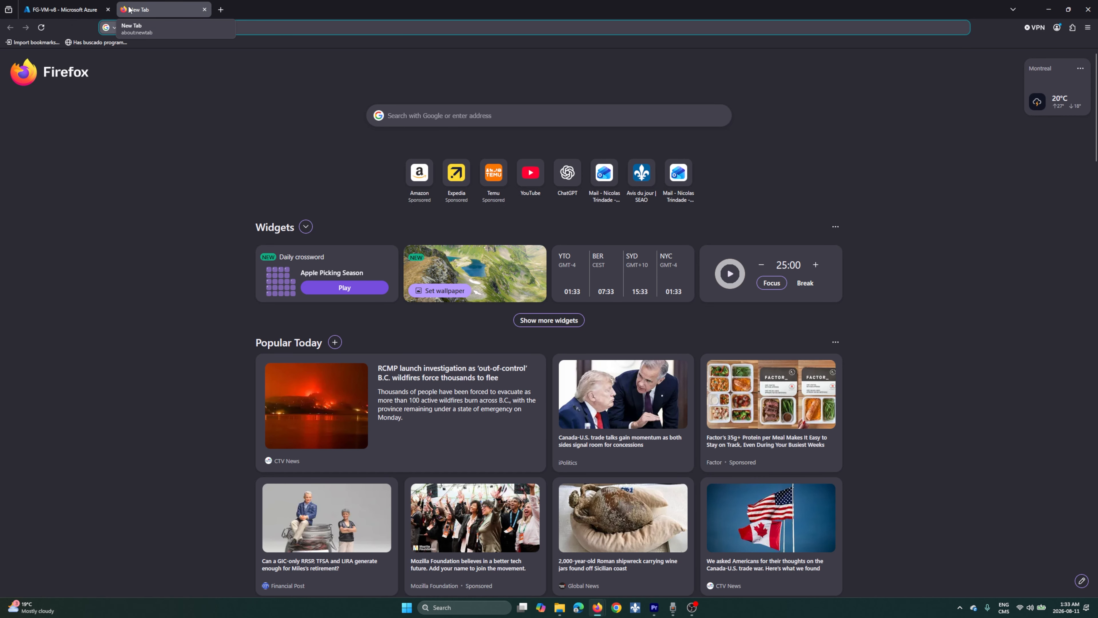
text(https:)
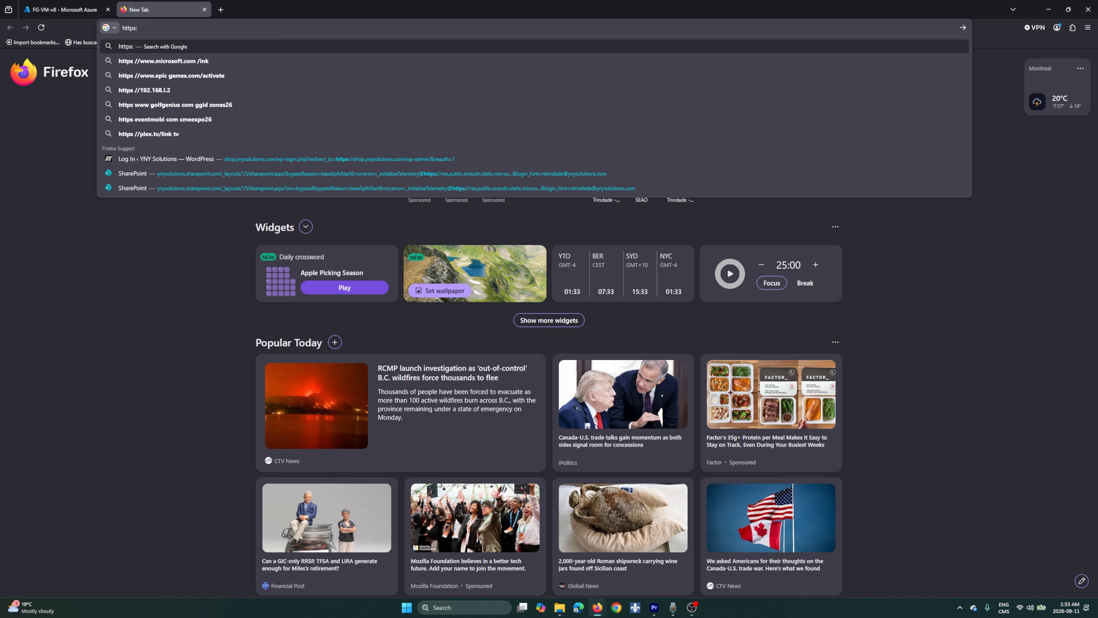
text(//)
key(ctrl+v)
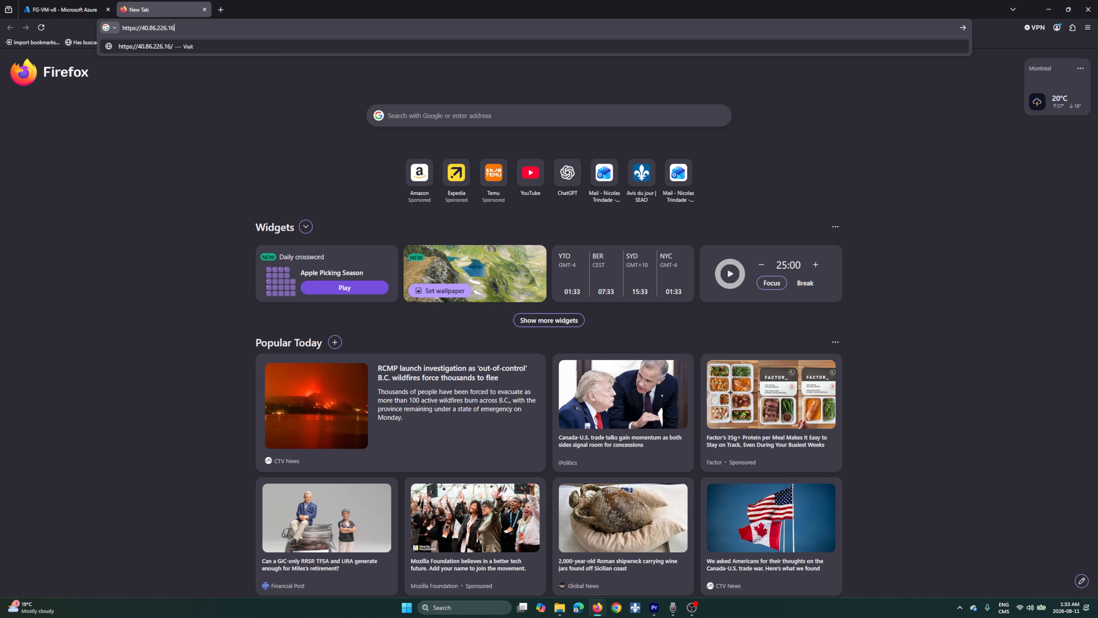
key(Return)
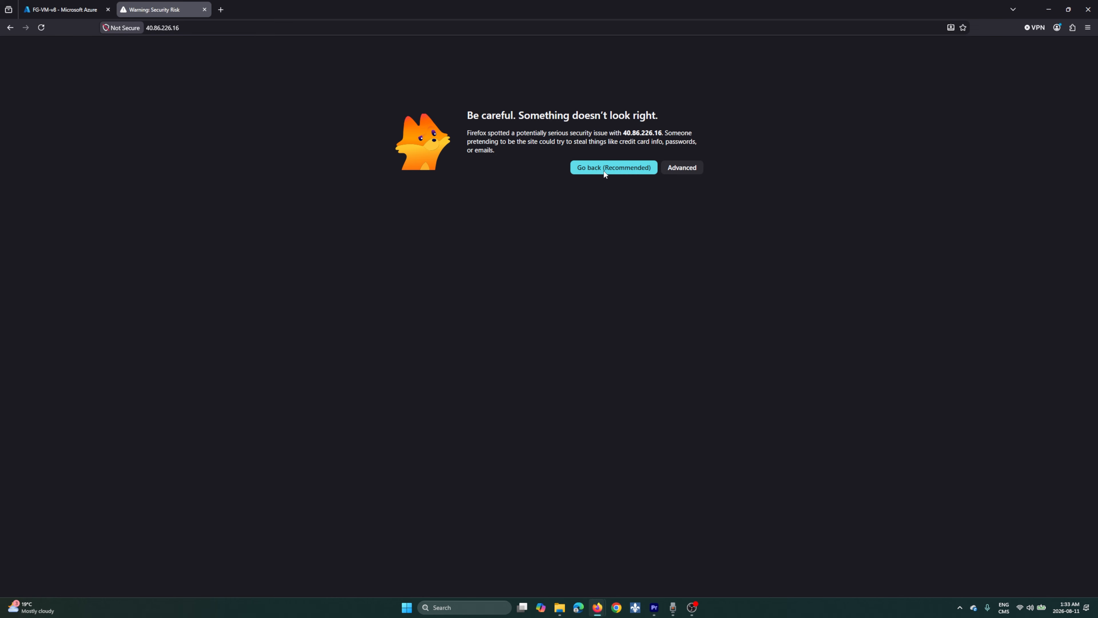
click(680, 168)
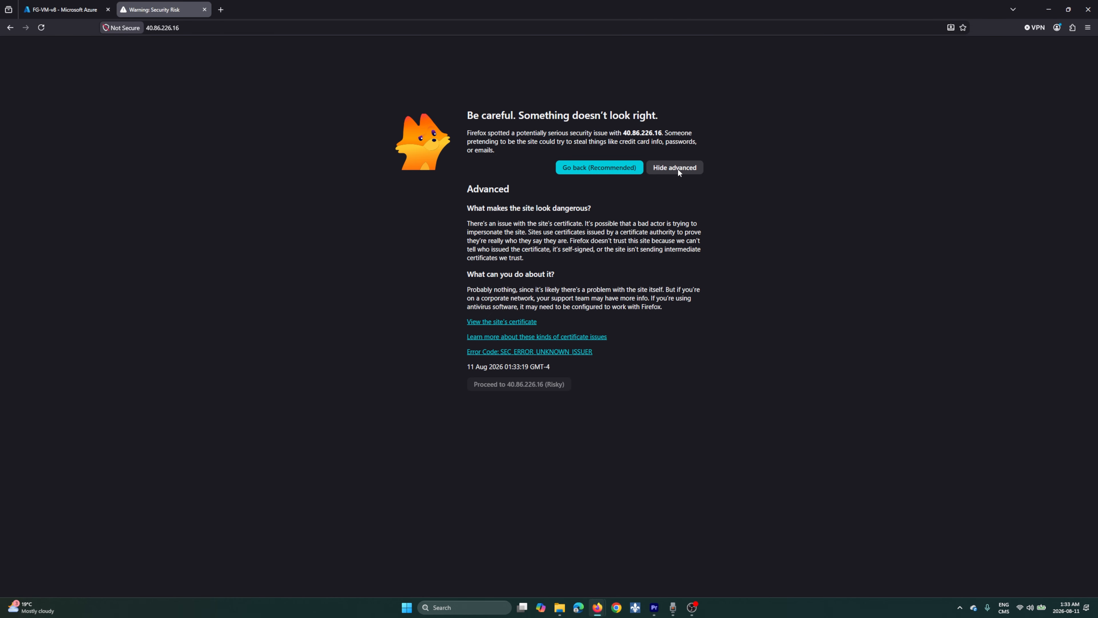
click(548, 385)
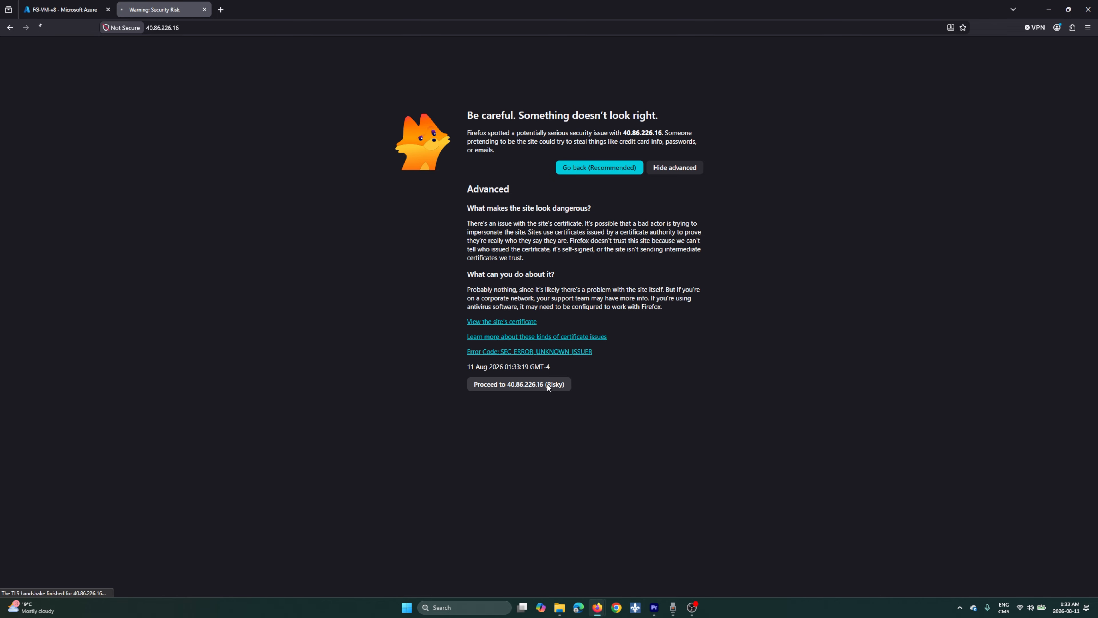